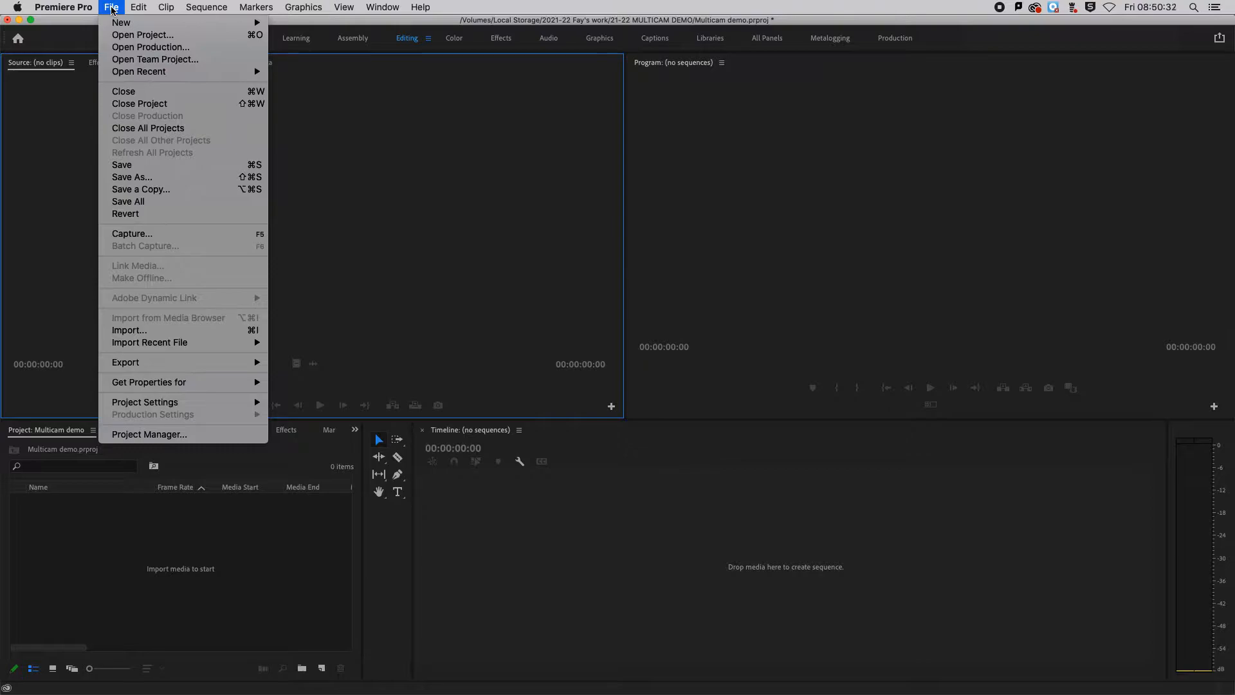
- Import the four Slate 2 camera clips, Cam 1 to Cam 4, from the 21-22 MULTICAM DEMO folder into the project
click(128, 331)
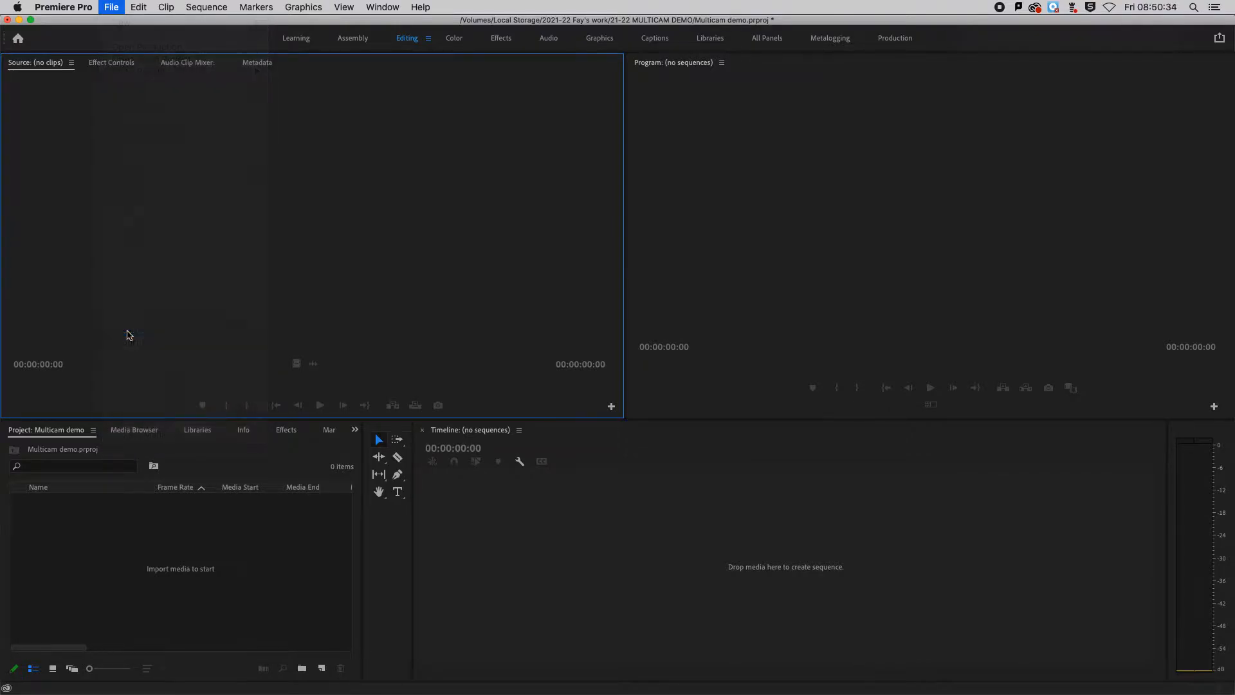
drag(533, 219, 559, 160)
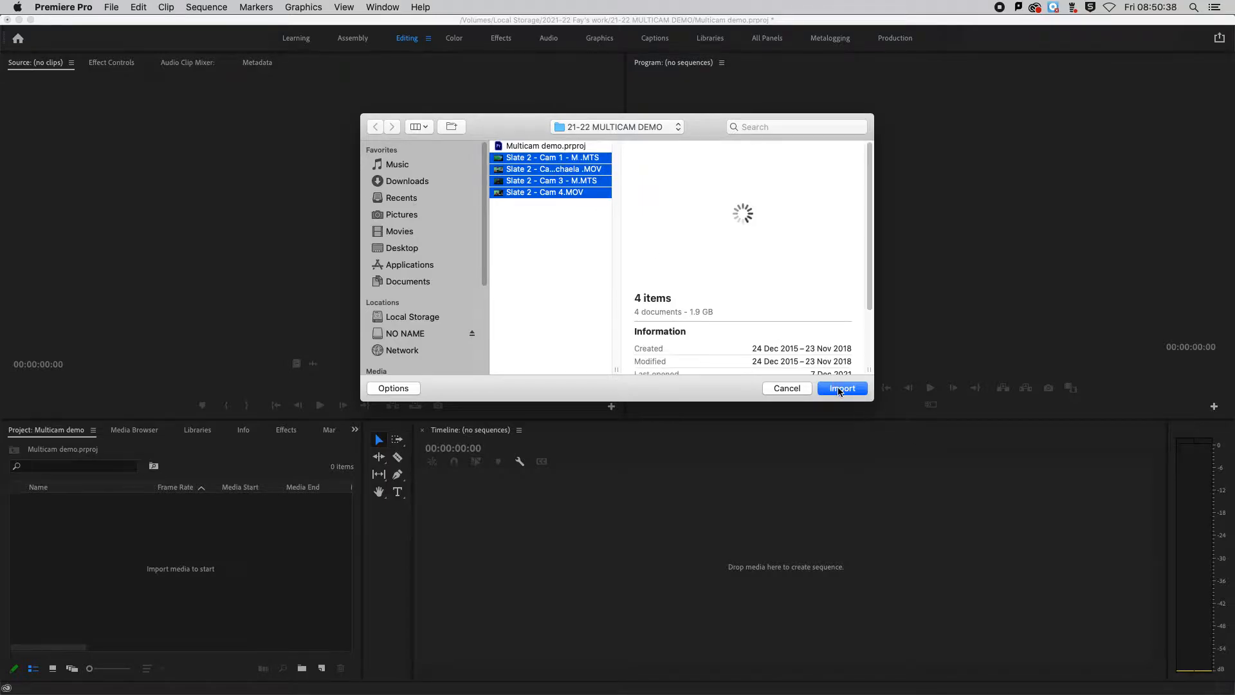
click(842, 388)
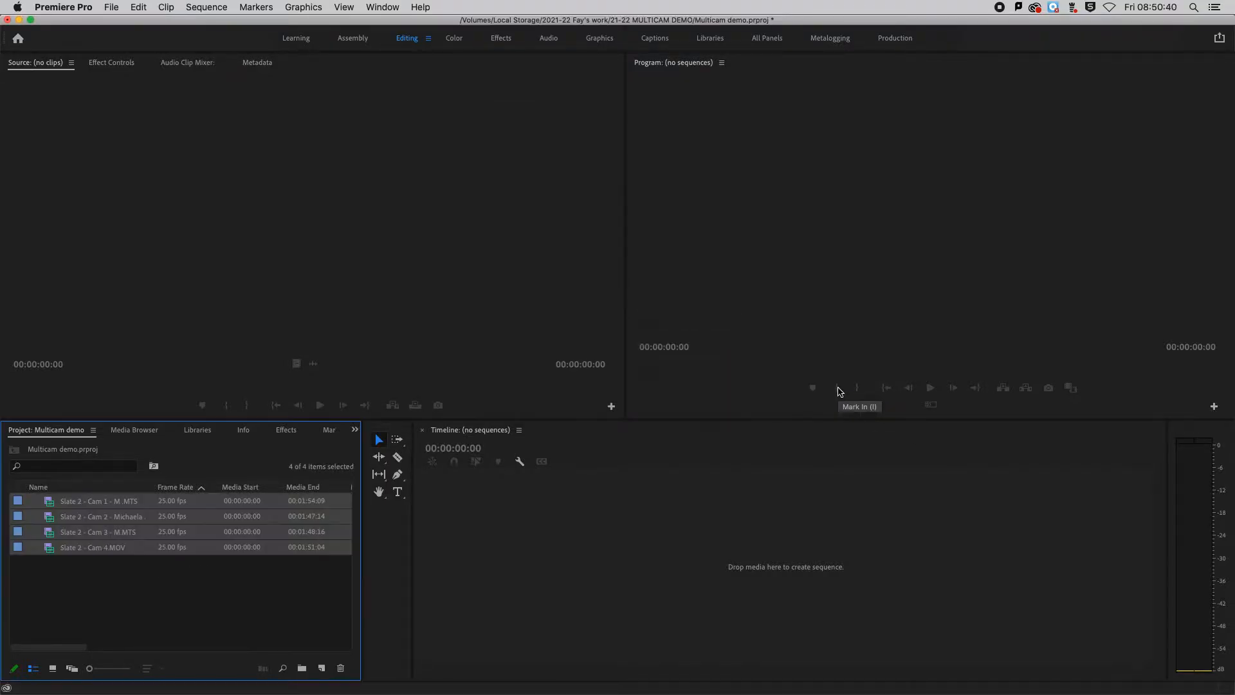
click(214, 611)
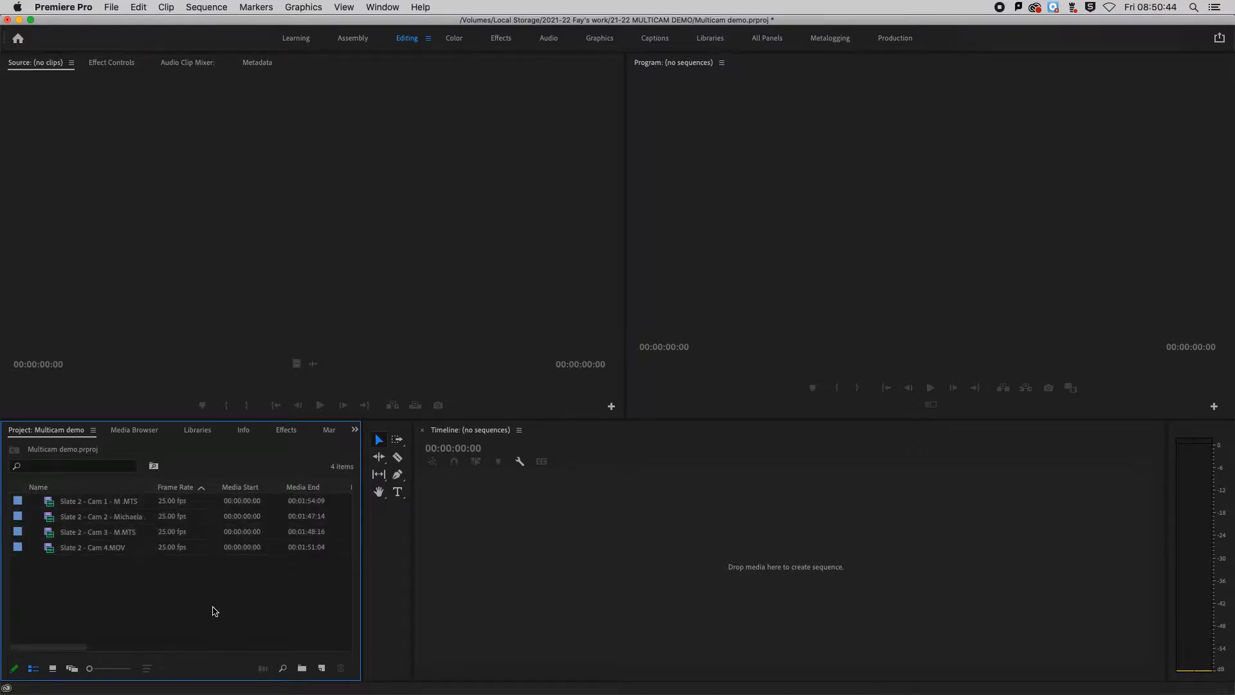
- Create a bin named "Mutlicam Slate 2" and move the four Slate 2 clips into it
click(305, 672)
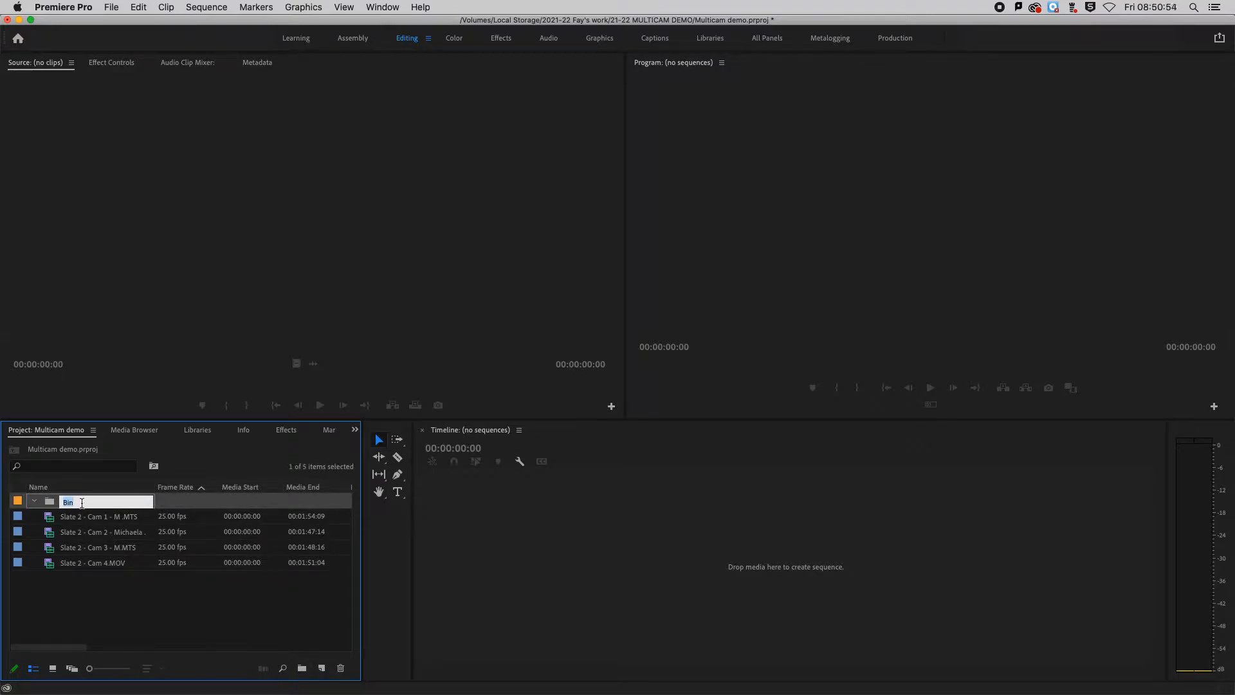
text(Mutlicam Slate 2)
key(Return)
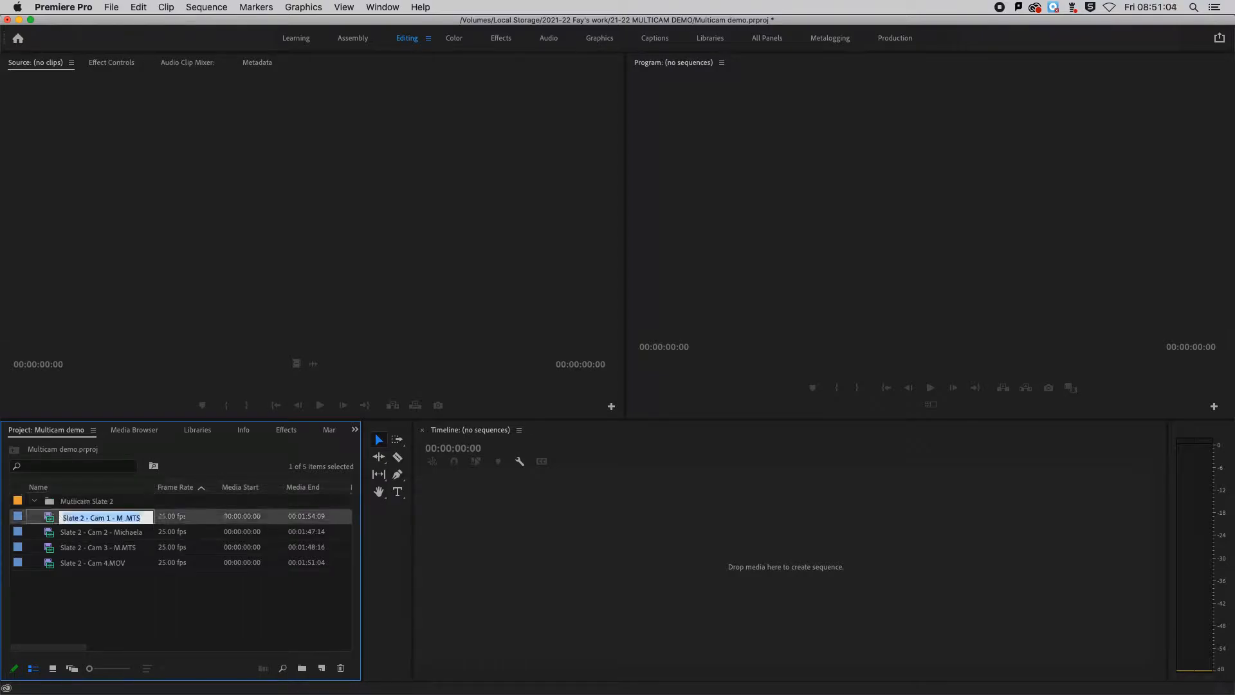
click(97, 616)
drag(98, 599, 86, 509)
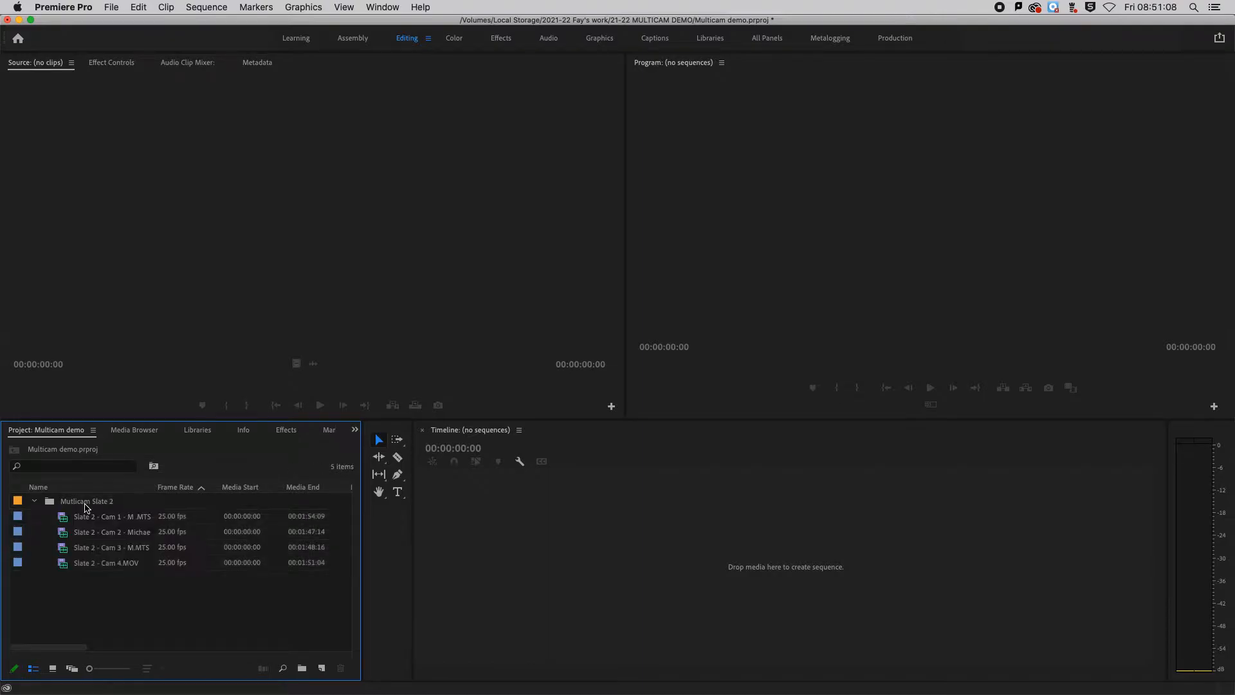
- Create a multi-camera source sequence from the Mutlicam Slate 2 bin, synchronized by Audio on track channel 1
click(84, 507)
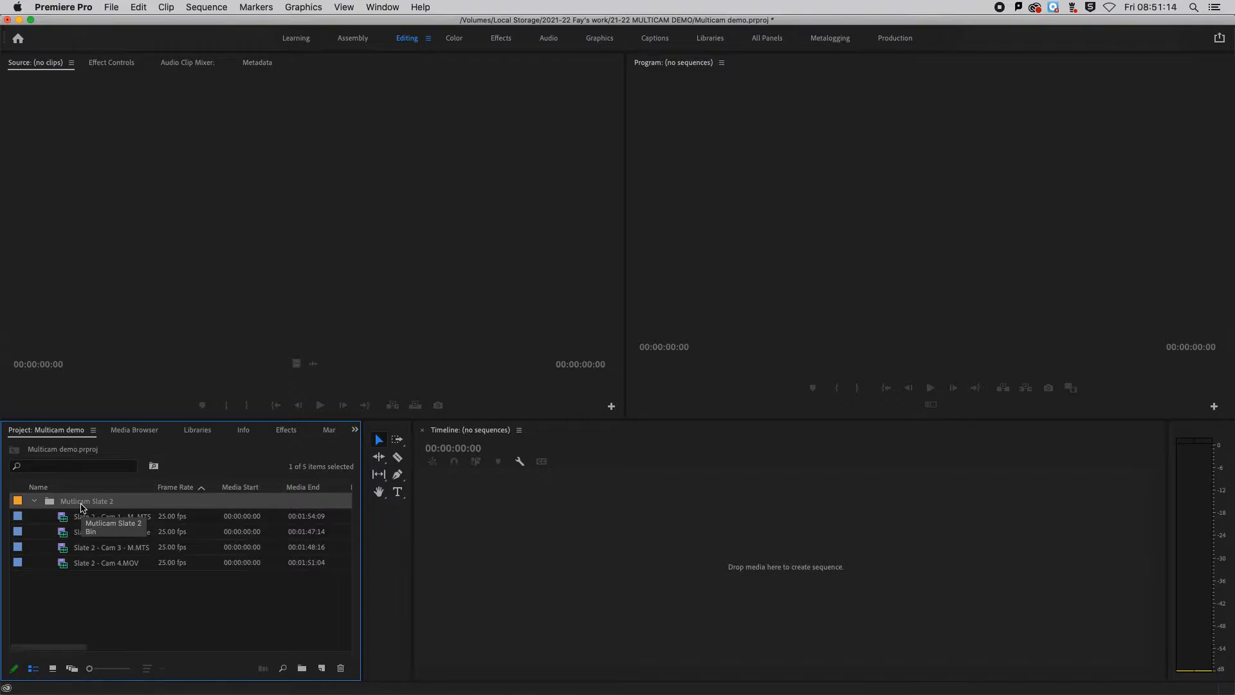
right_click(81, 507)
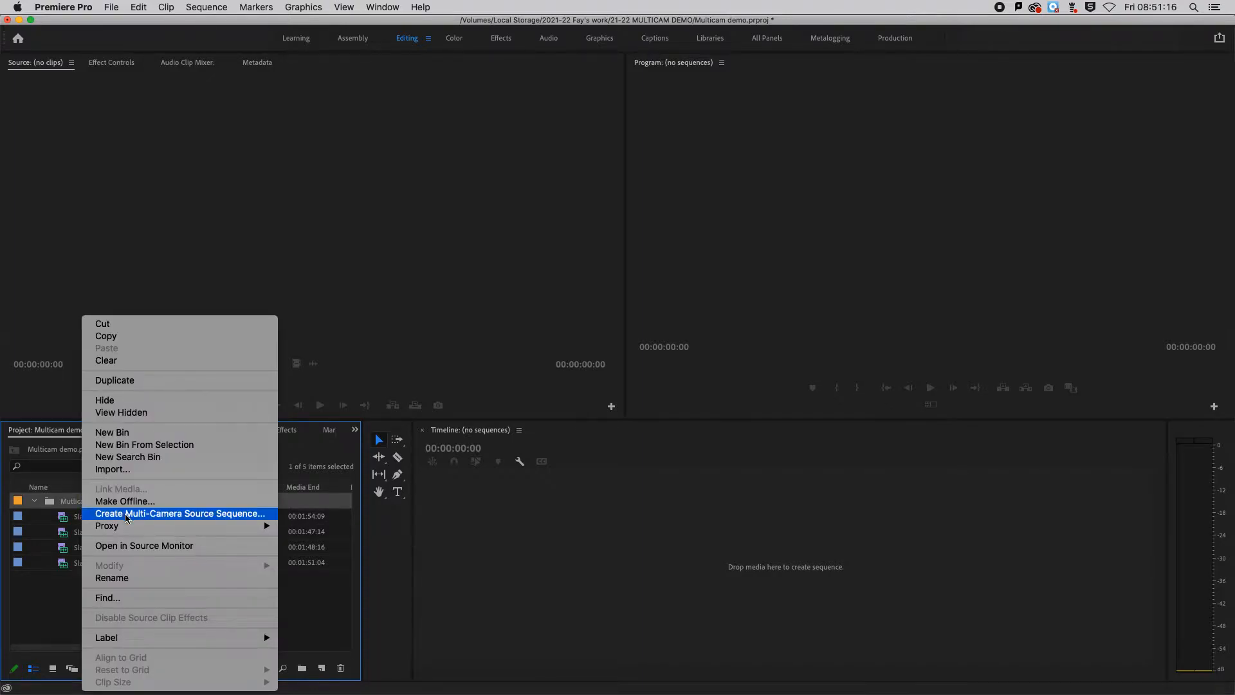
click(182, 517)
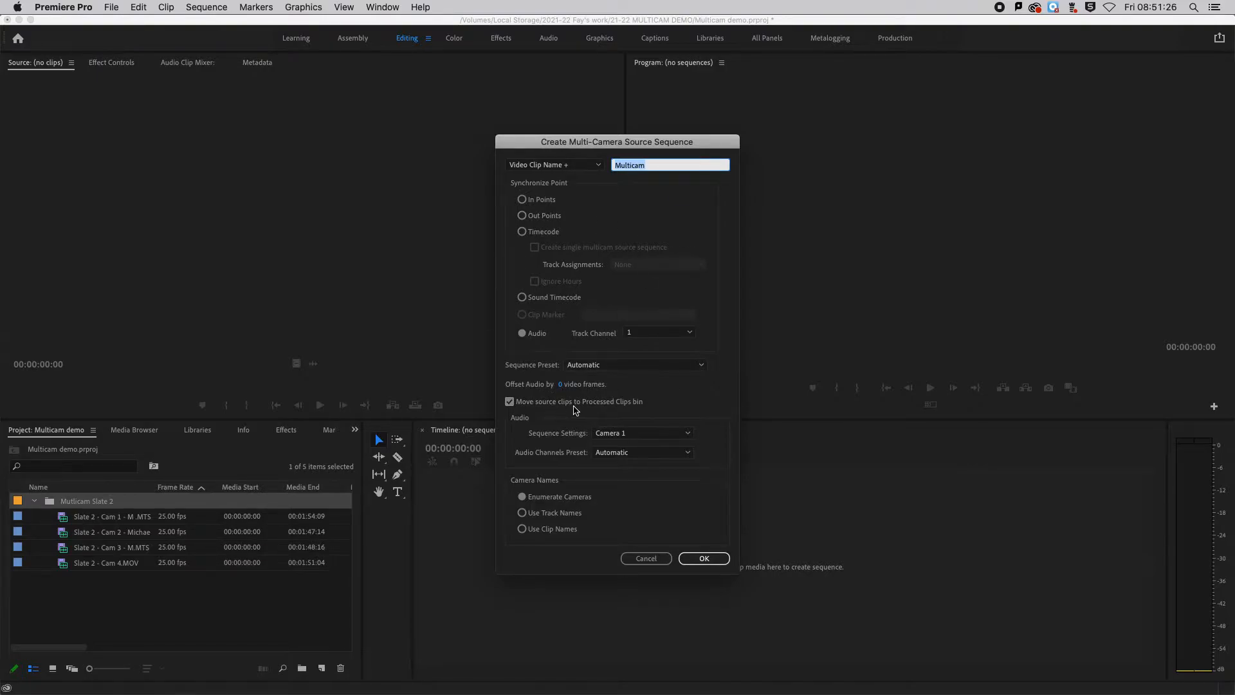
click(522, 199)
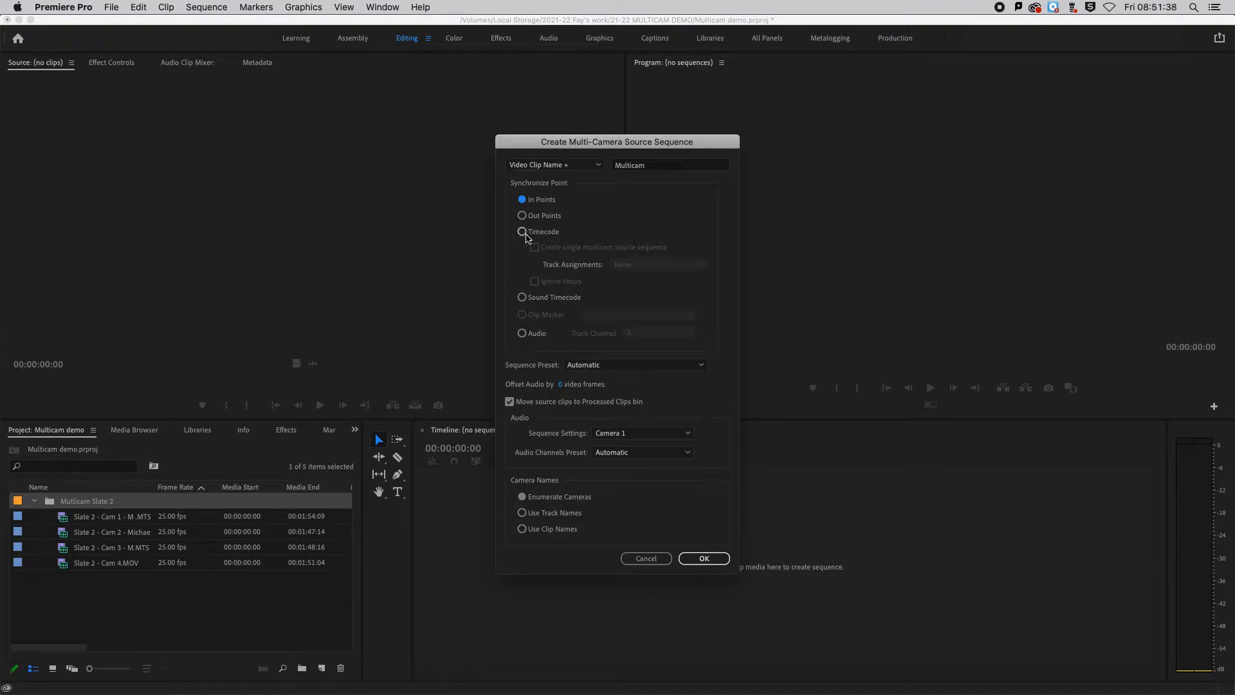
click(522, 334)
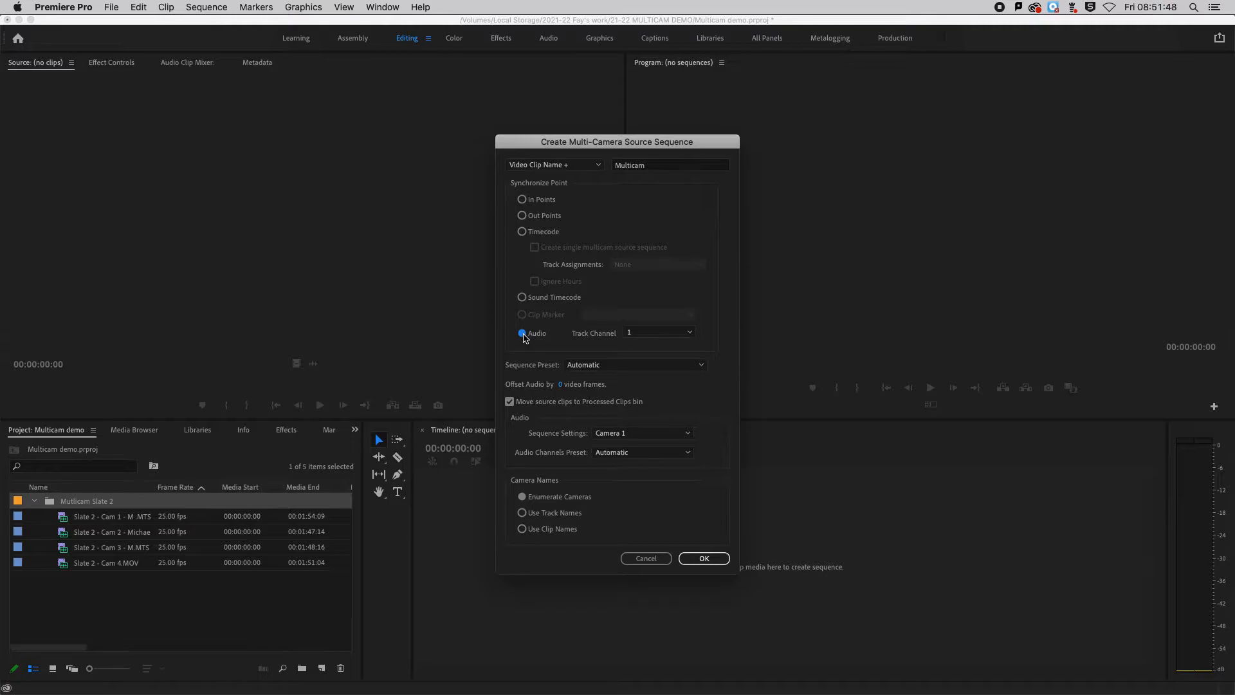
click(703, 558)
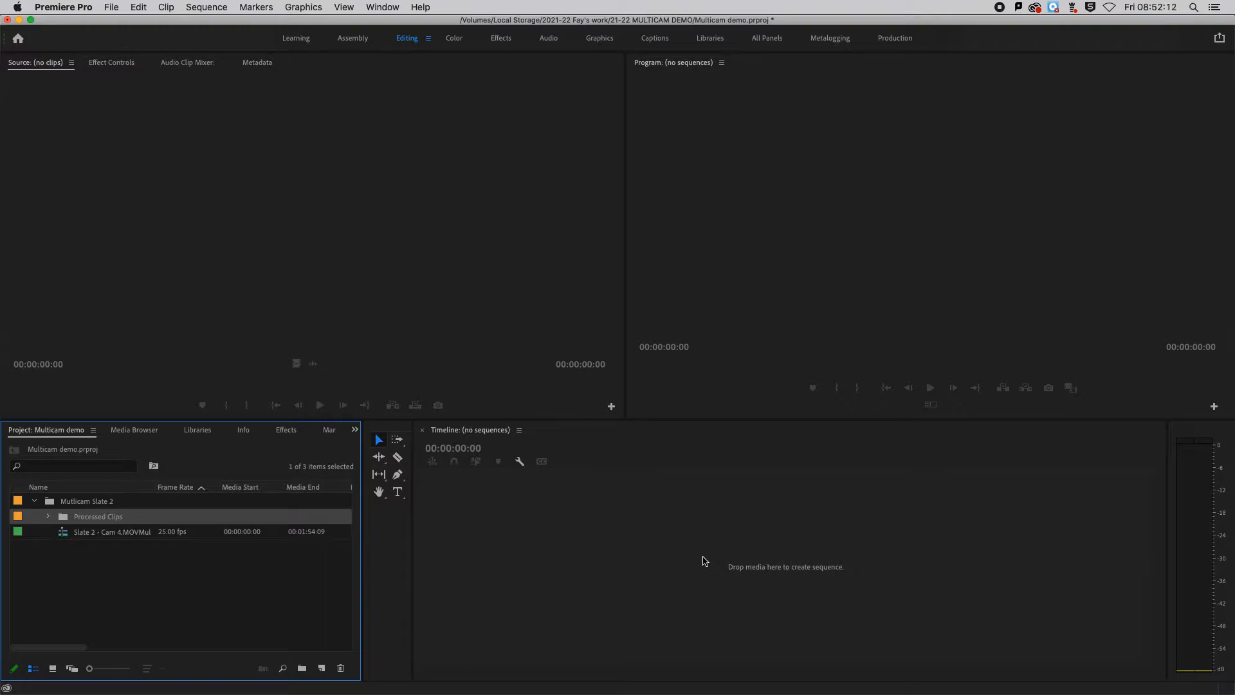
- Place the multi-camera source sequence on the empty timeline to create an editing sequence from it
click(114, 600)
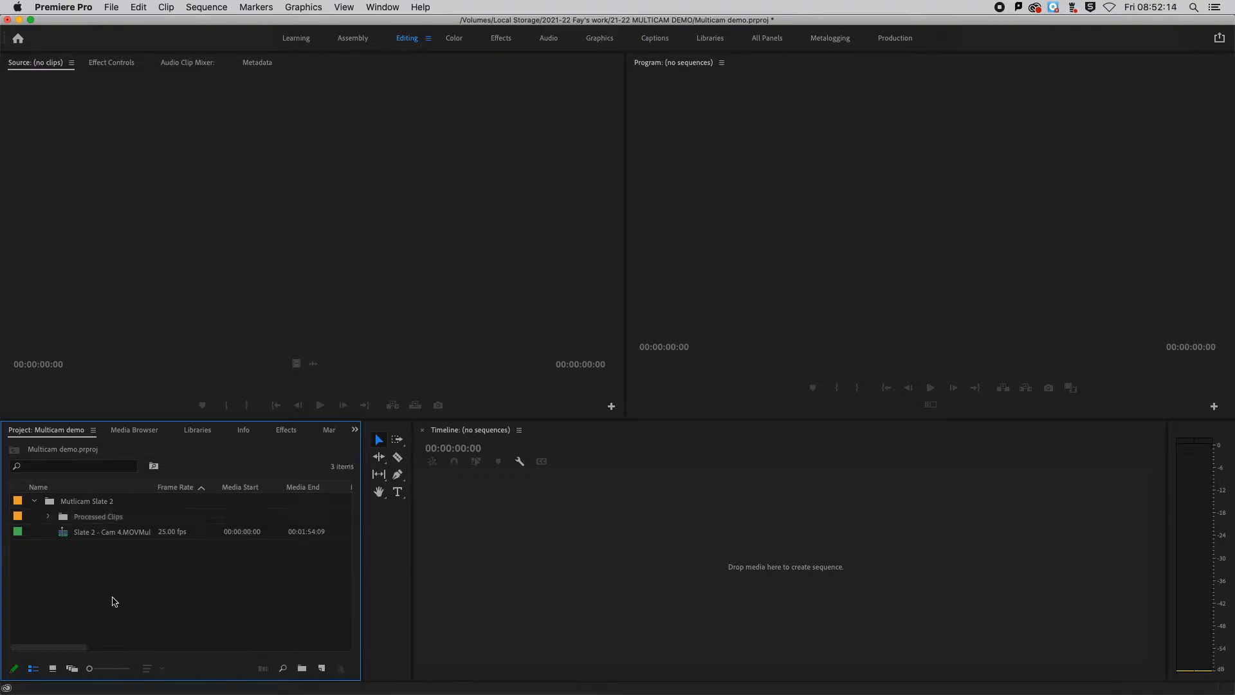
click(79, 537)
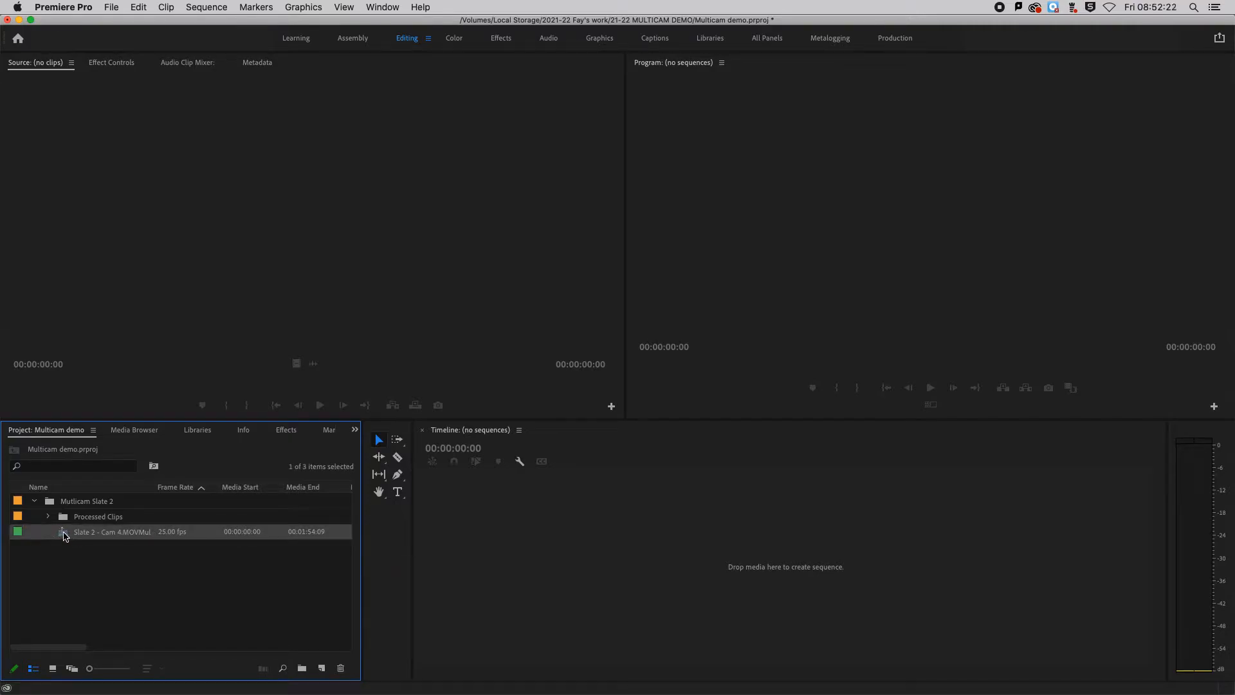
drag(64, 534, 656, 549)
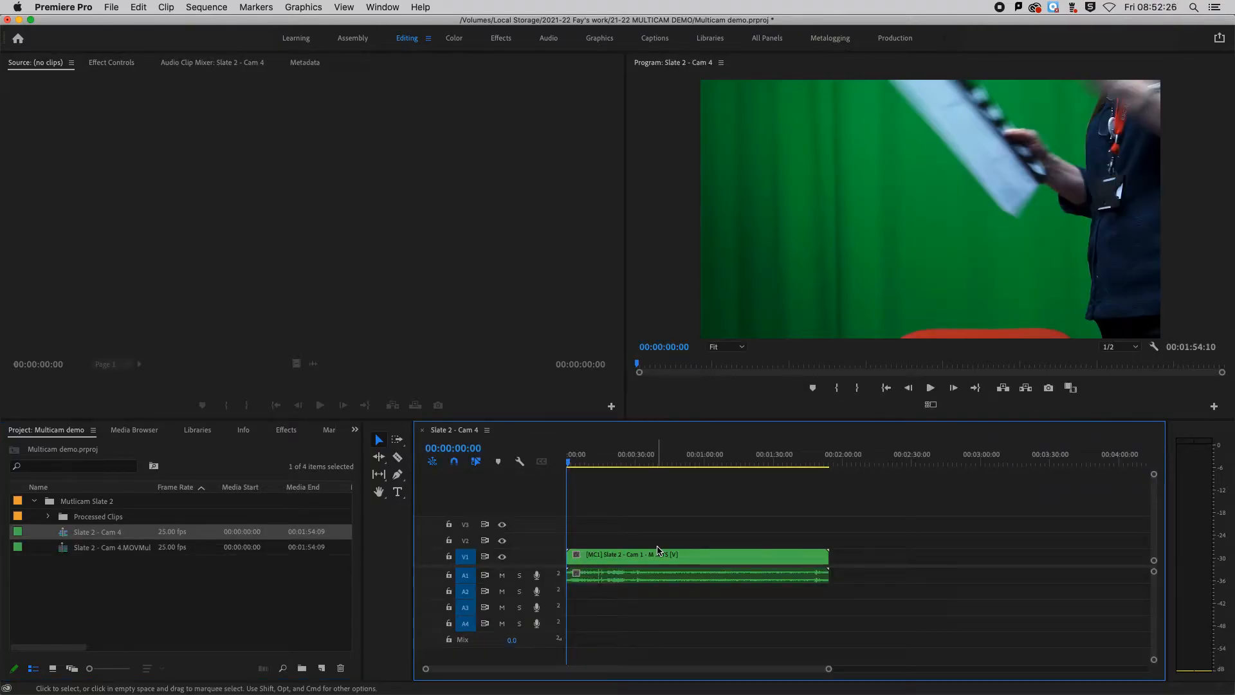
- Move the playhead to 00:00:25:18 and turn on the multi-camera view in the Program monitor
mouse_move(575, 460)
mouse_down()
mouse_move(612, 463)
mouse_move(590, 467)
mouse_up()
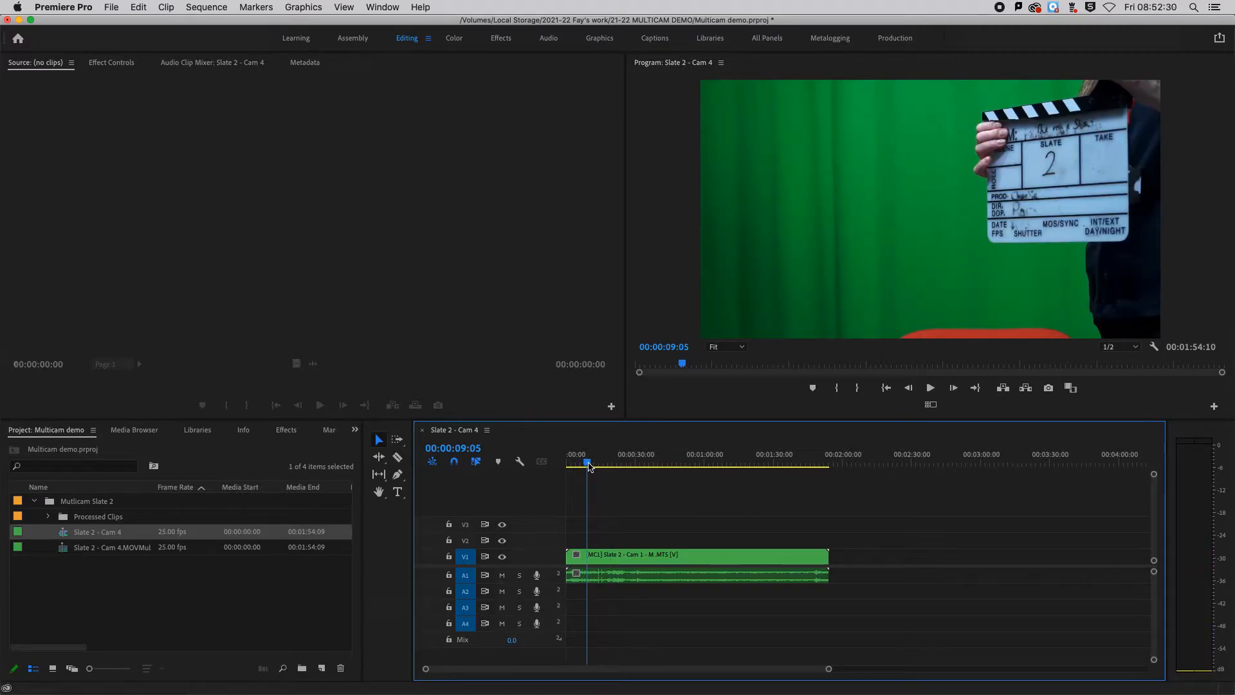
drag(590, 467, 625, 464)
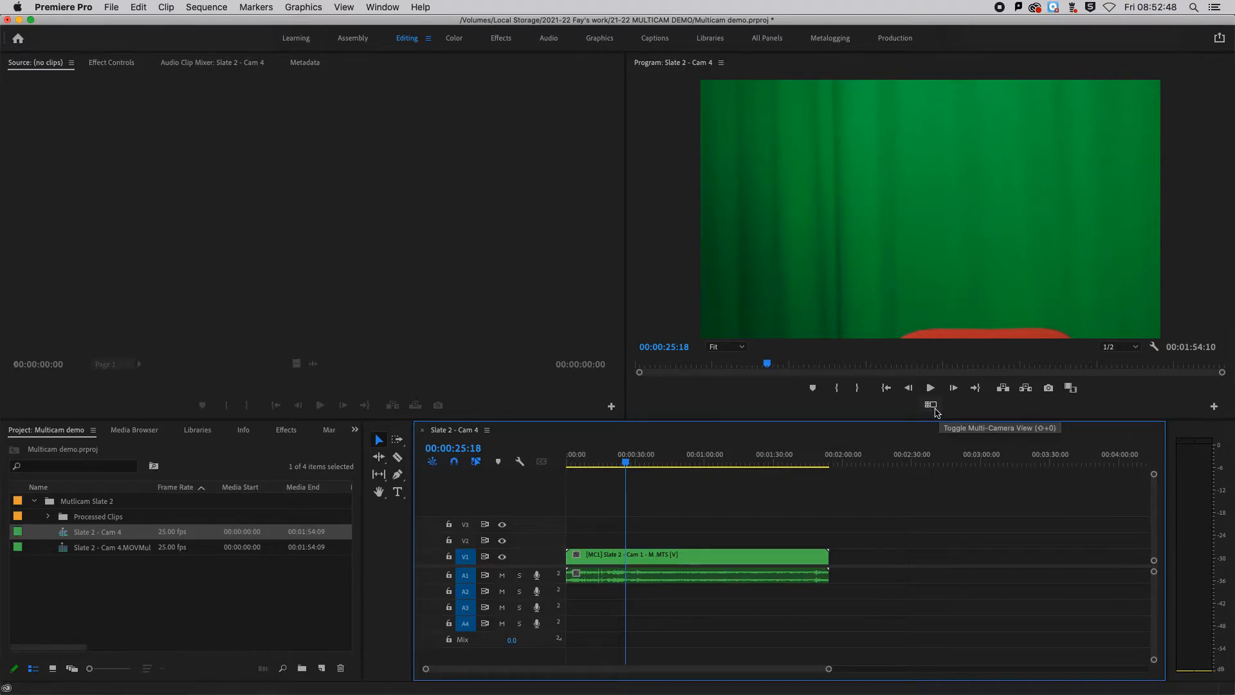
click(1214, 409)
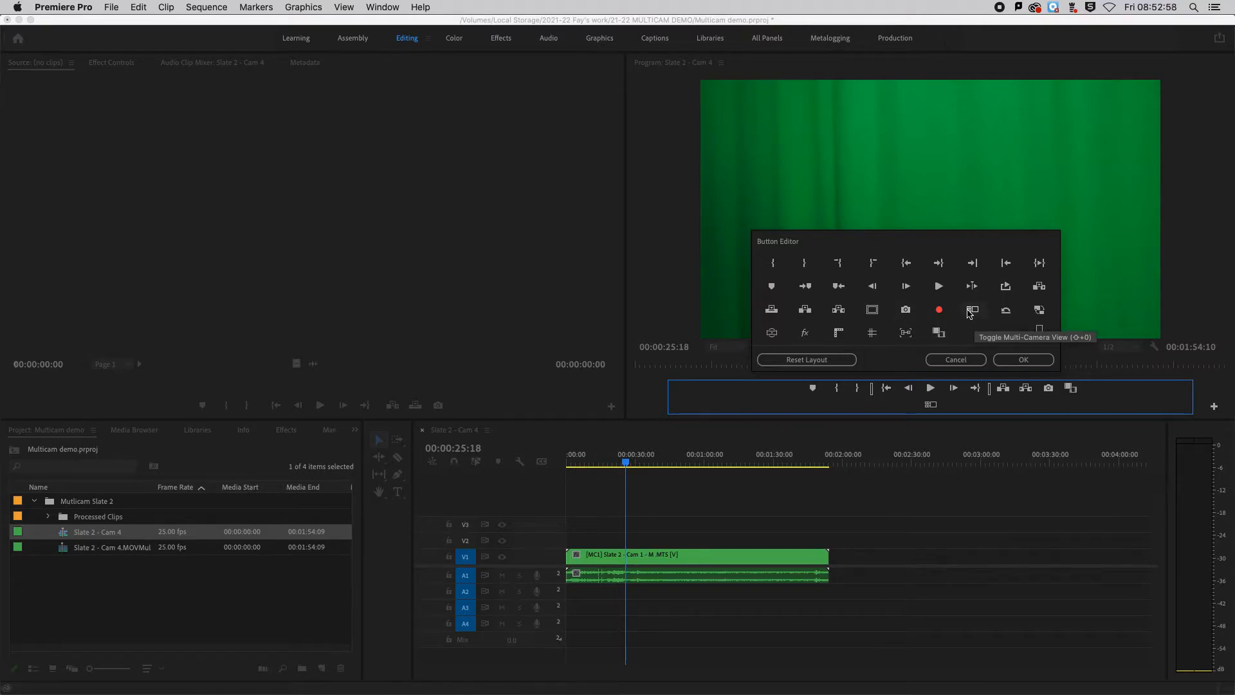
click(959, 361)
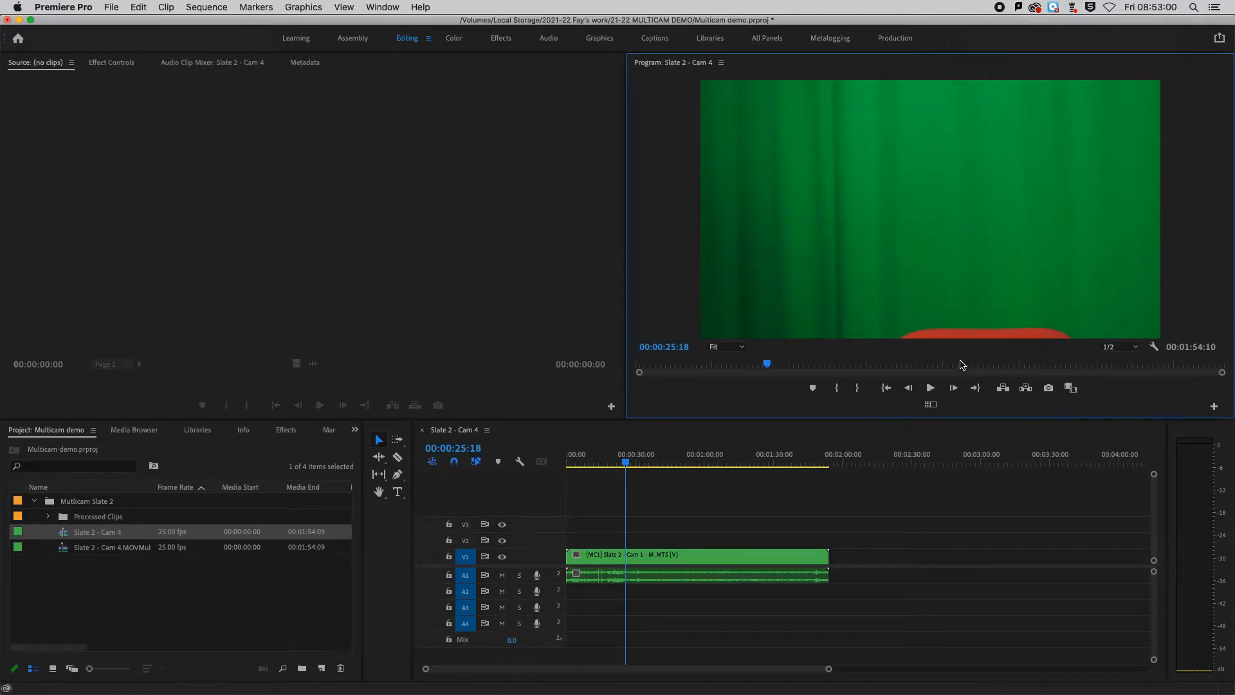
click(931, 406)
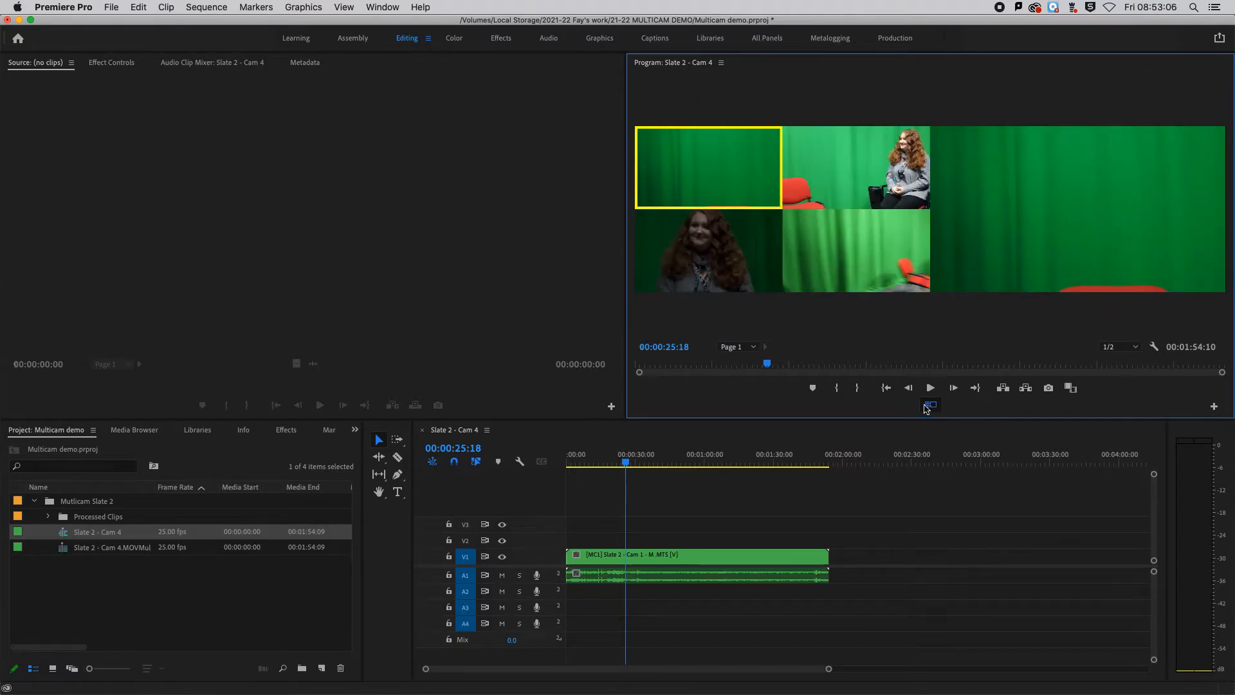
- Try out the camera angles by switching the multicam clip between Cam 3, Cam 1, Cam 2 and Cam 4, moving the playhead to 00:00:34:02
click(716, 265)
mouse_move(626, 463)
mouse_down()
mouse_move(686, 464)
mouse_move(646, 465)
mouse_up()
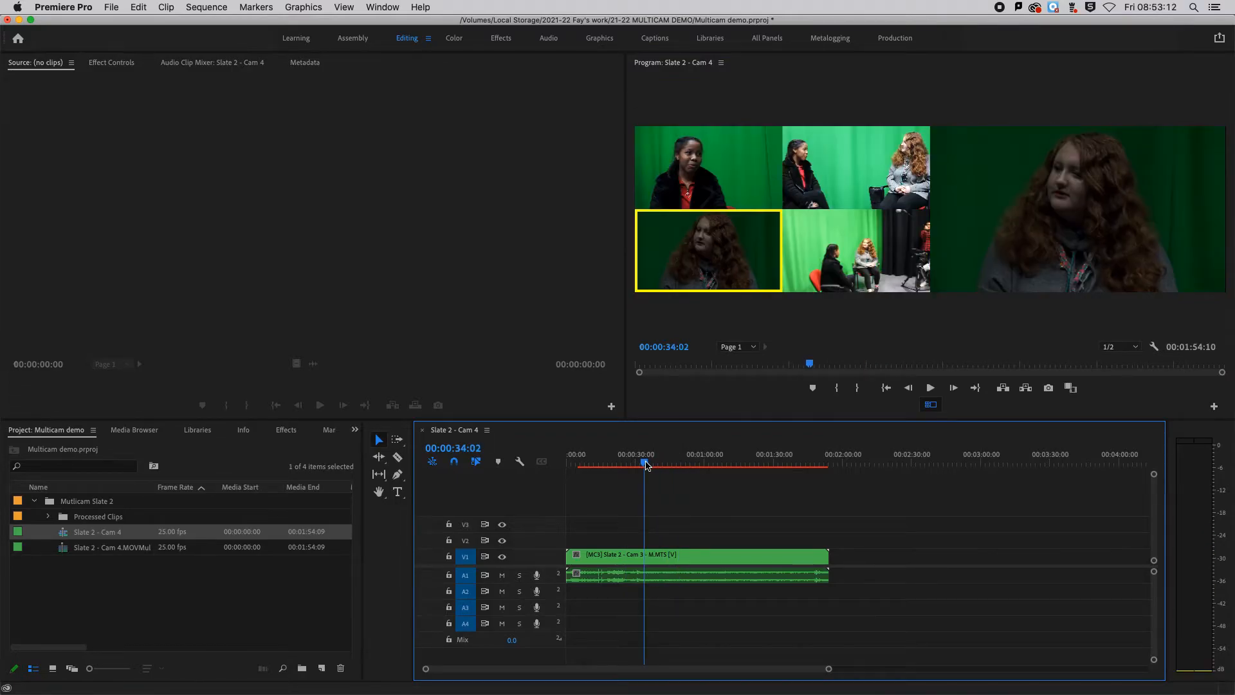
click(730, 192)
click(838, 187)
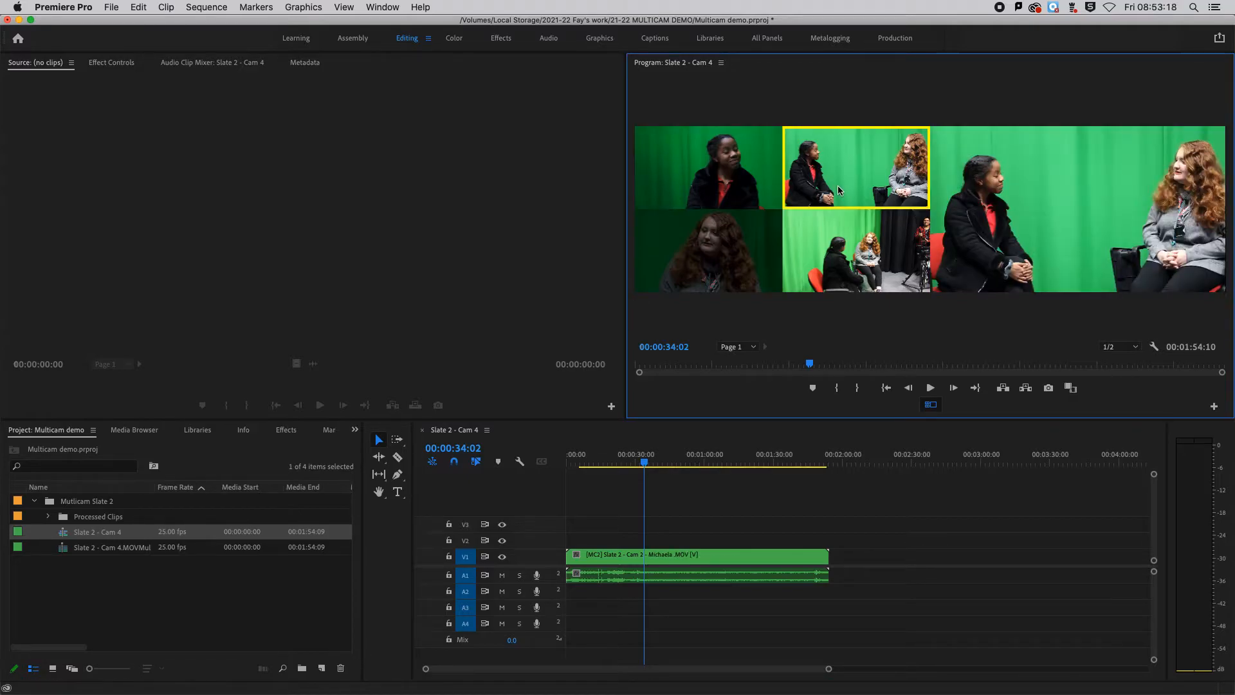
click(693, 248)
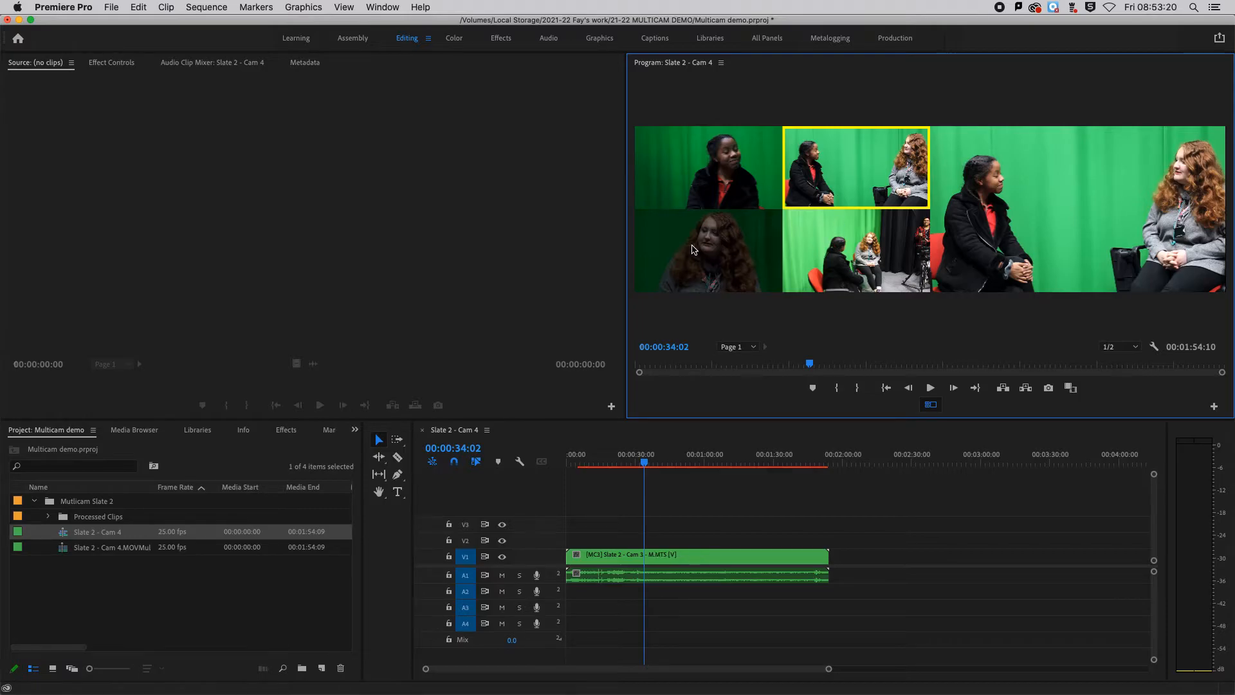
click(840, 269)
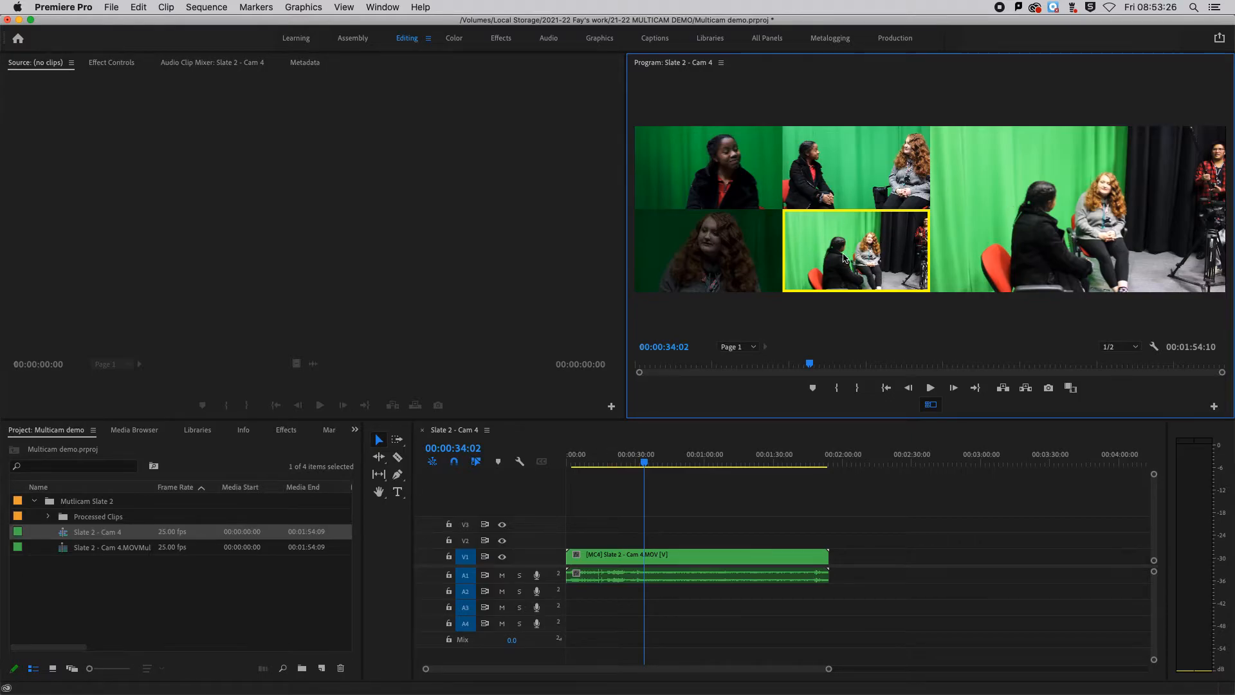
- Move the playhead back to 00:00:11:04 and set Cam 3 as the multicam clip's active angle
drag(644, 462, 595, 477)
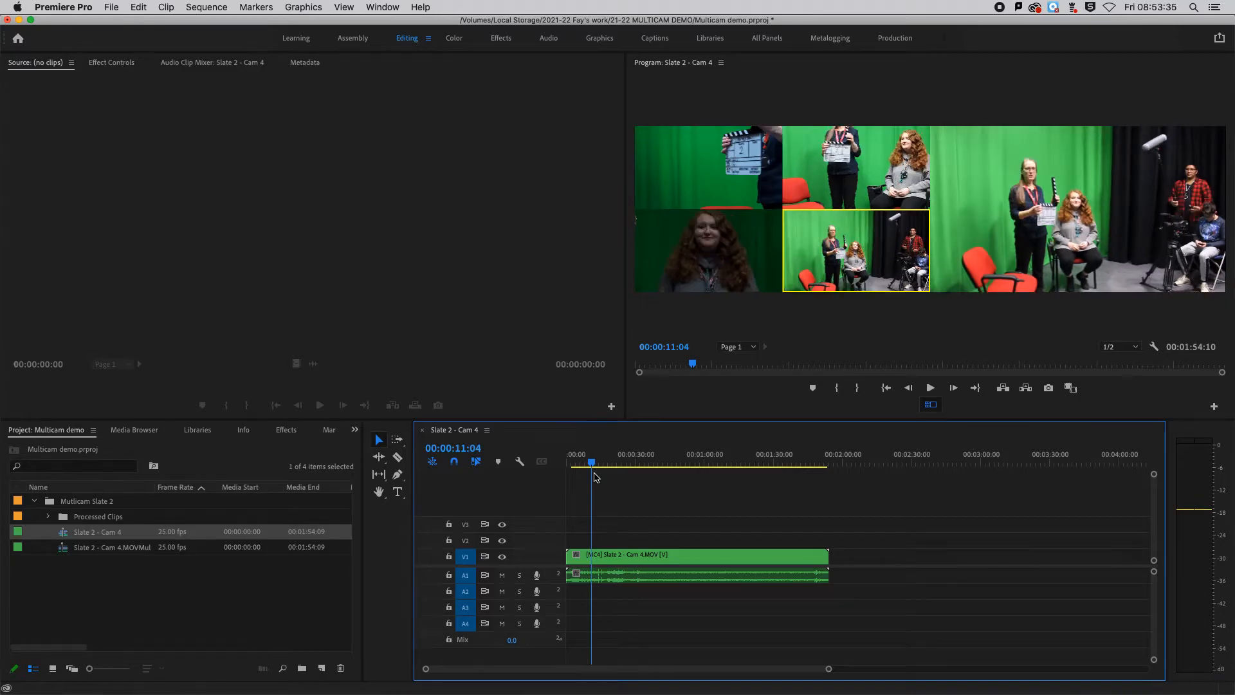
click(716, 257)
click(716, 256)
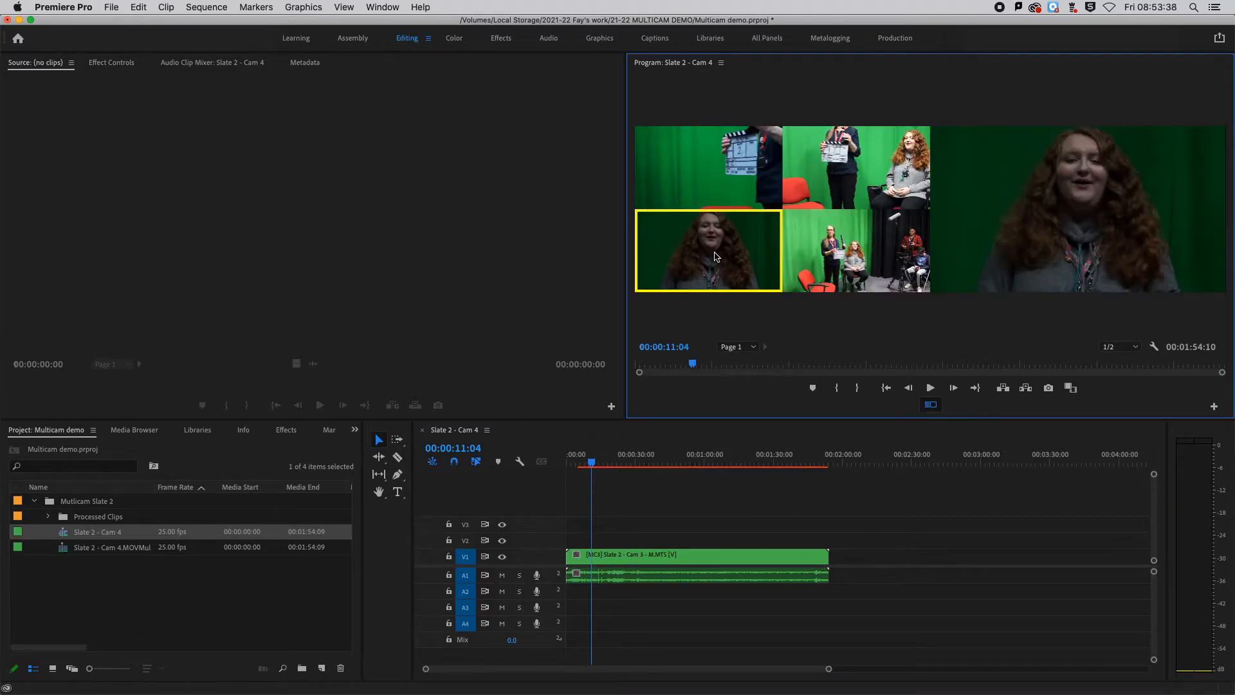
- Play the sequence from 00:00:03:09 and switch angles live to Cam 1, Cam 2, Cam 4 and back to Cam 3
click(590, 464)
drag(590, 465, 574, 479)
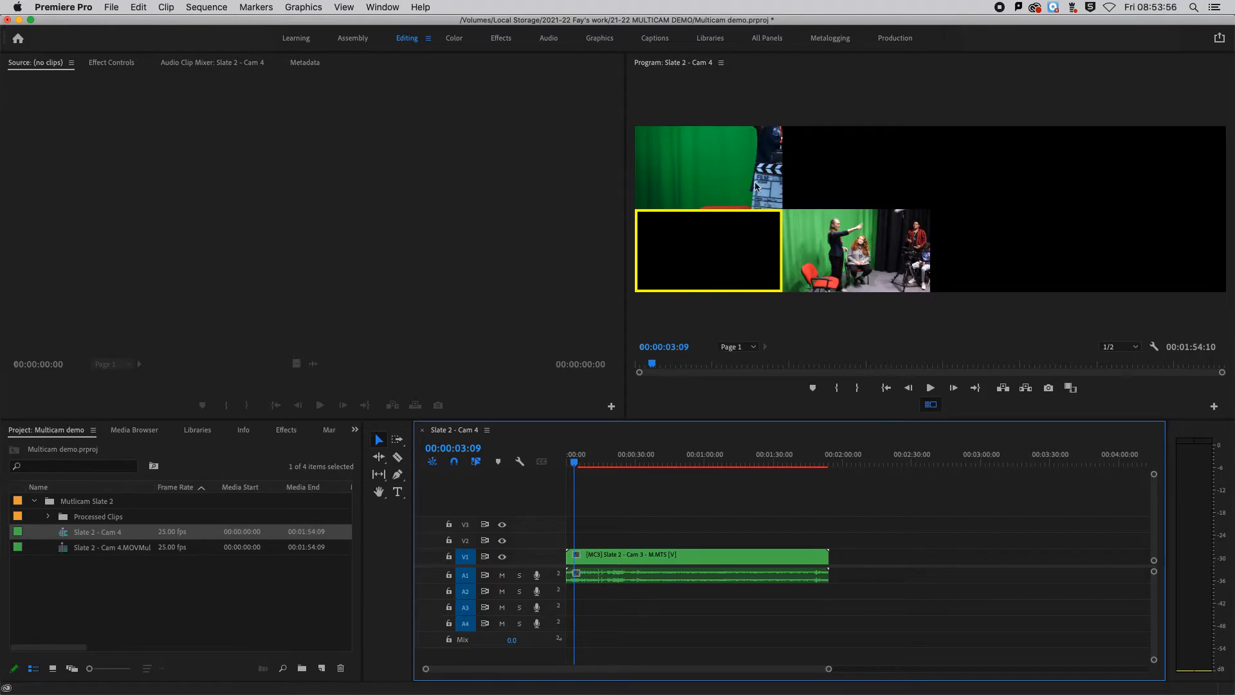
click(930, 388)
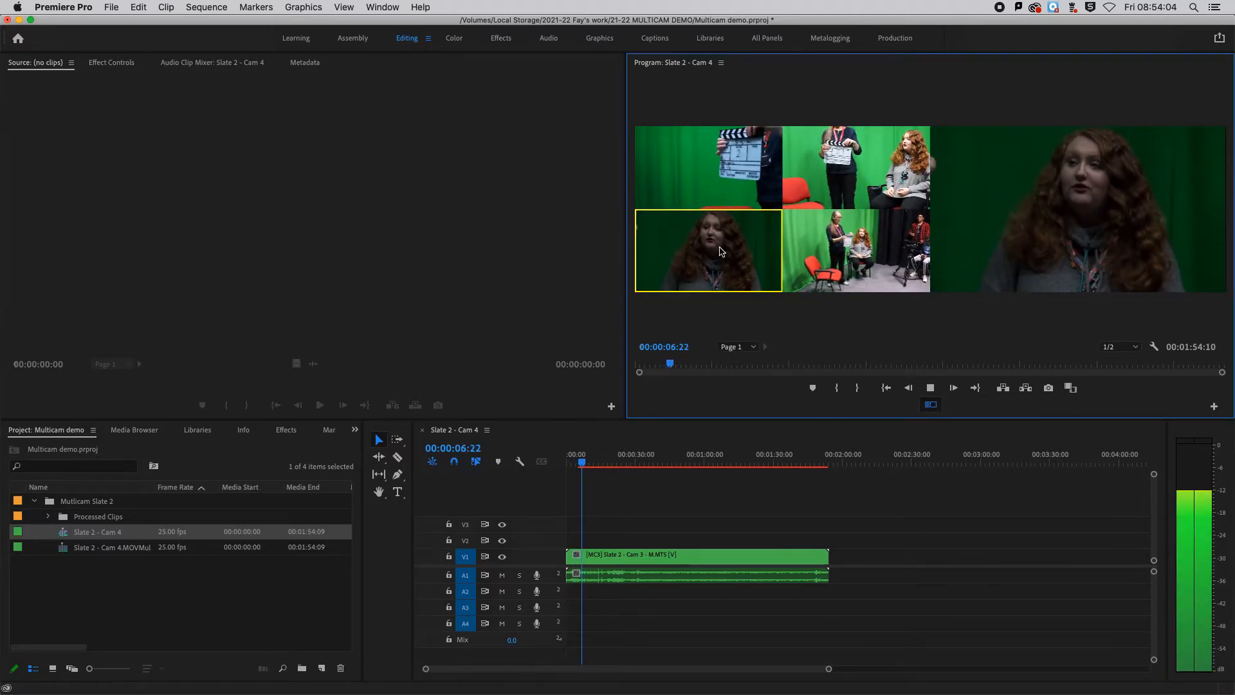
click(724, 192)
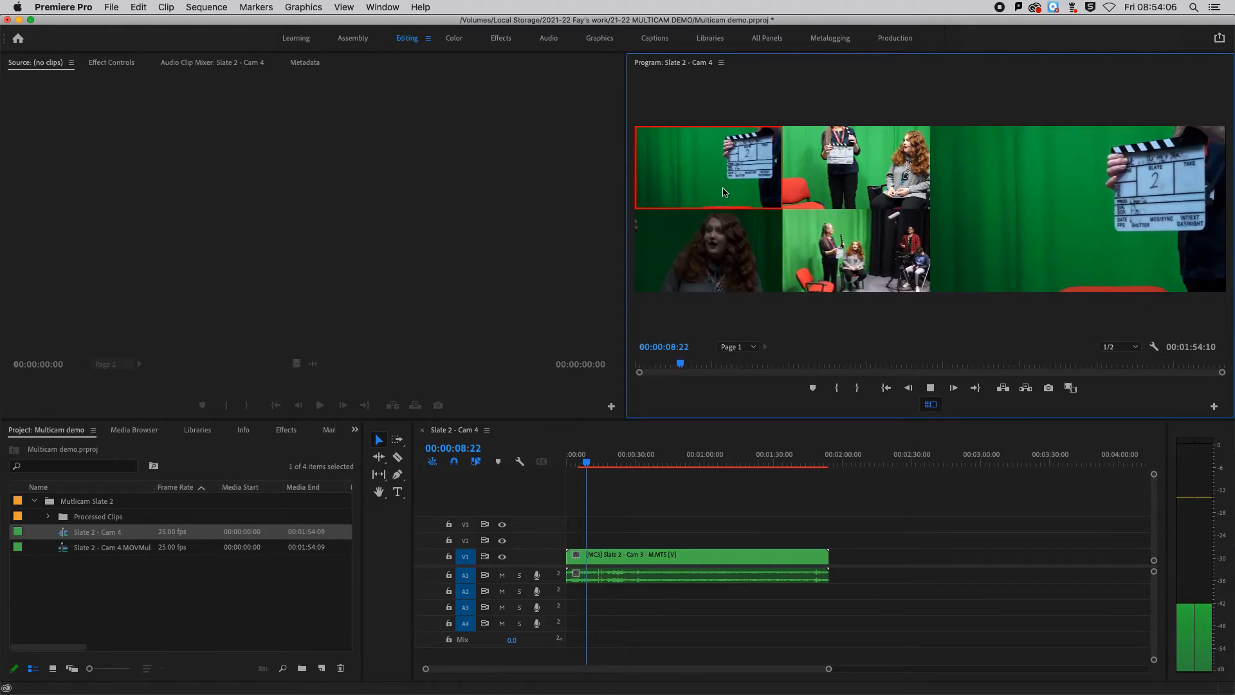
click(855, 180)
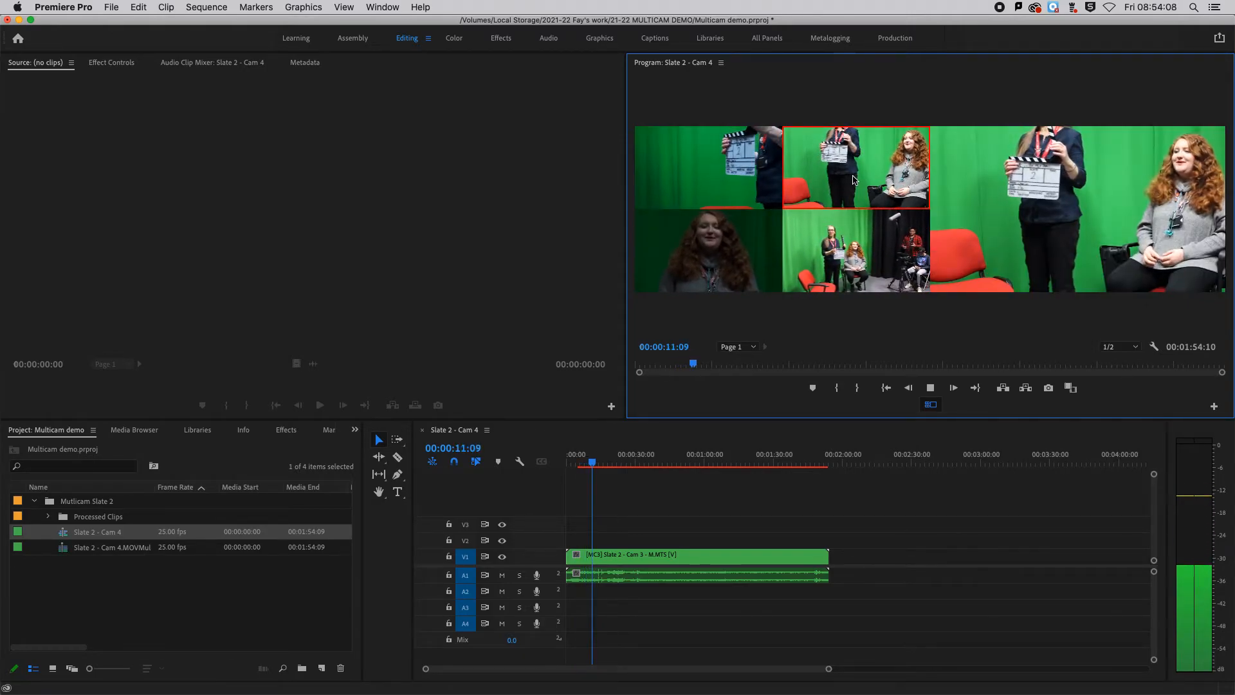
click(848, 269)
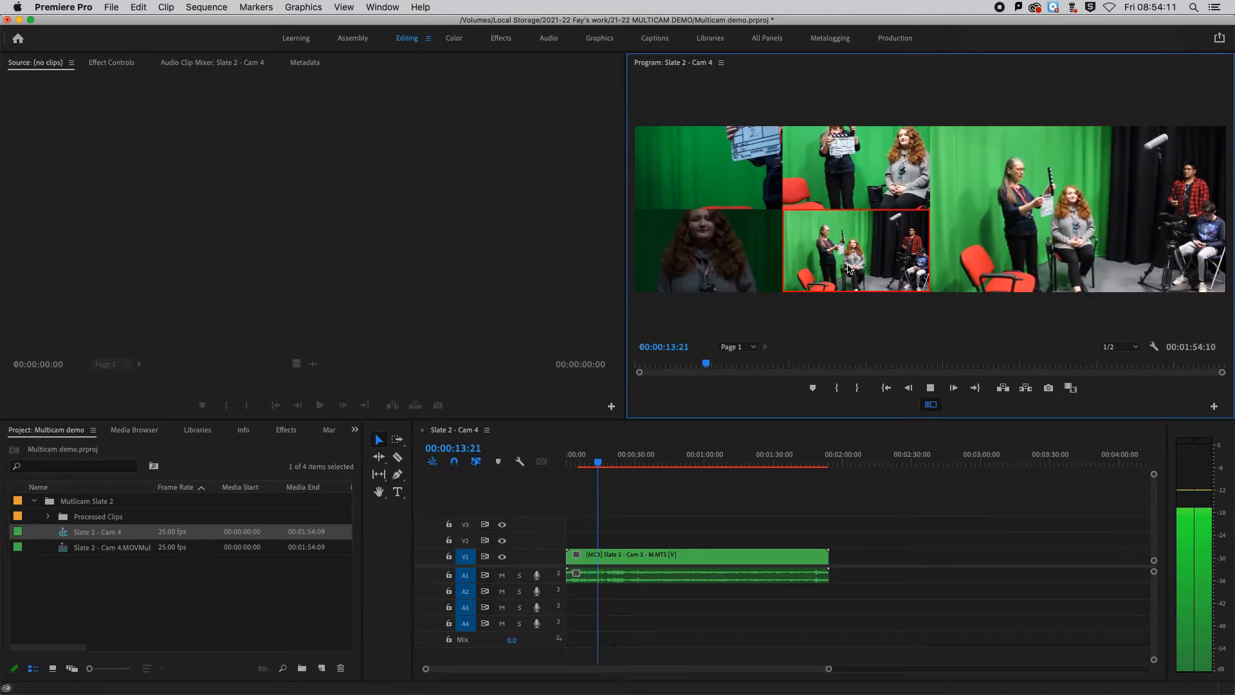
click(702, 254)
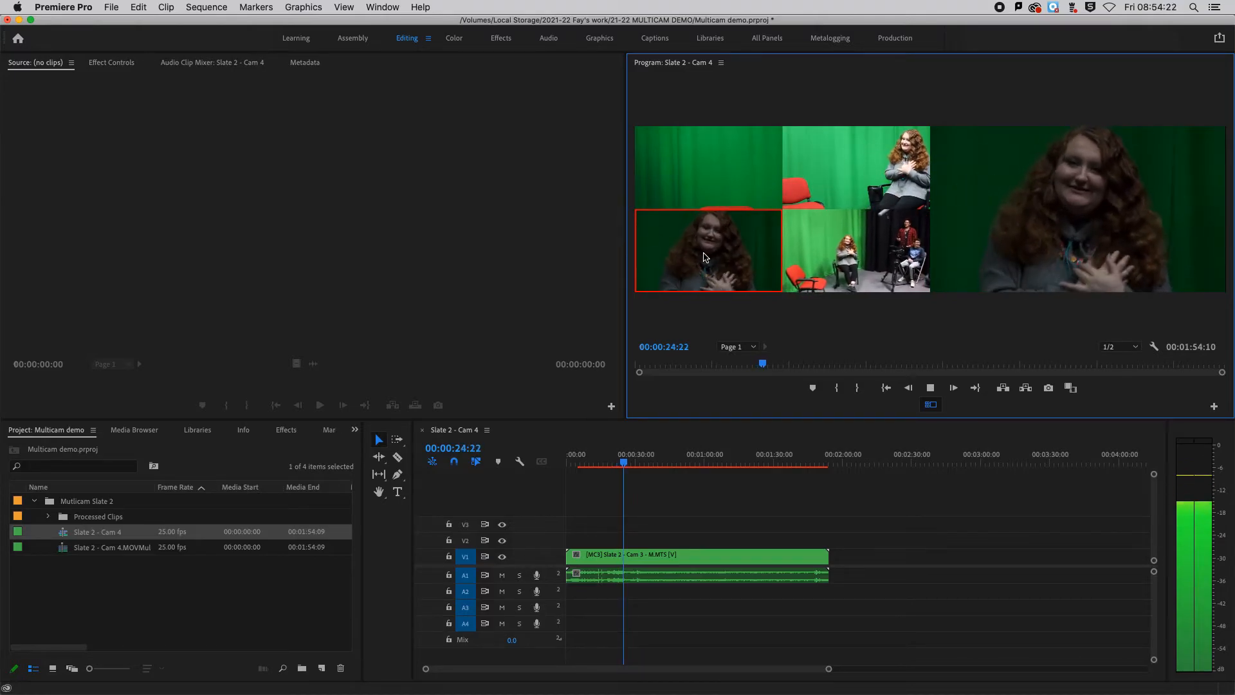
- Continue switching live to Cam 2, Cam 4, Cam 1, Cam 3, Cam 2, Cam 3 and Cam 1, stopping playback at 00:00:47:07
click(843, 190)
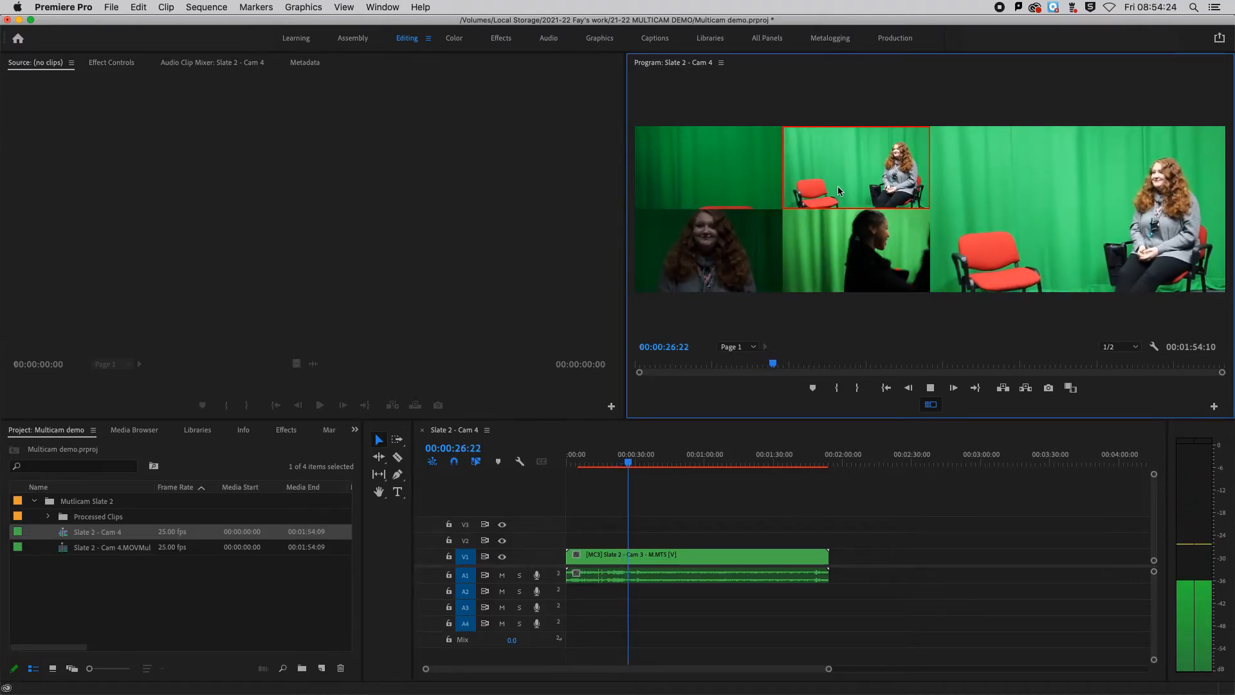
click(840, 261)
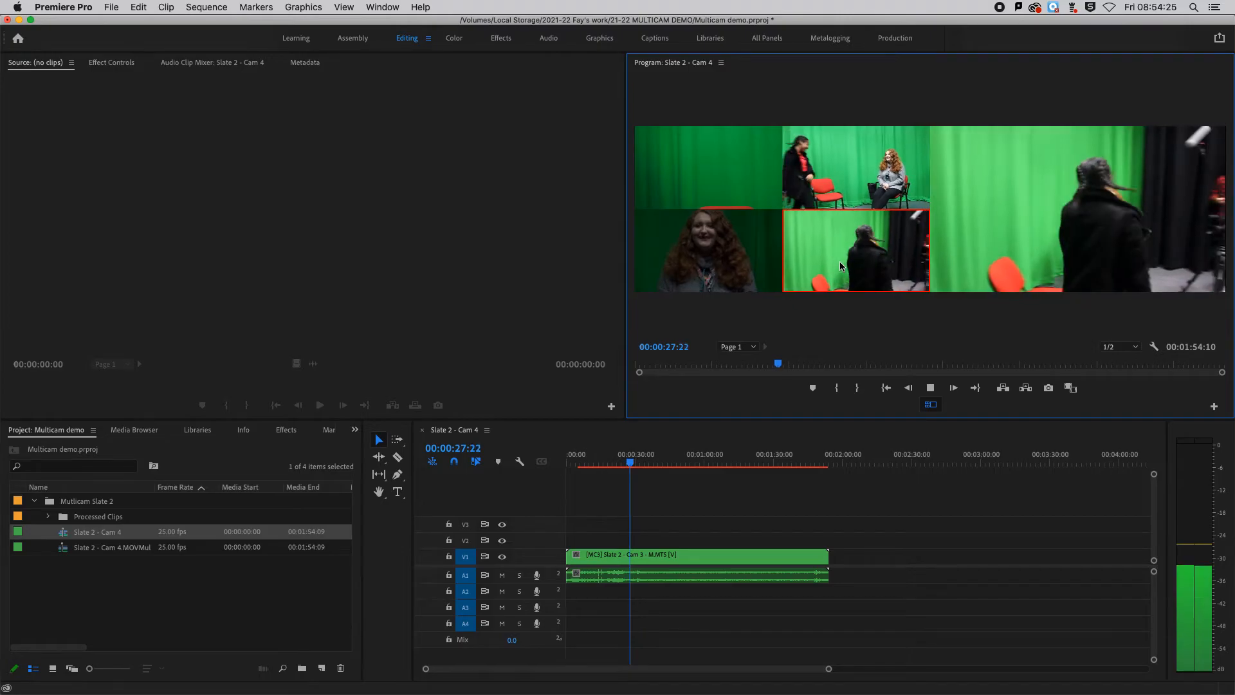
click(747, 187)
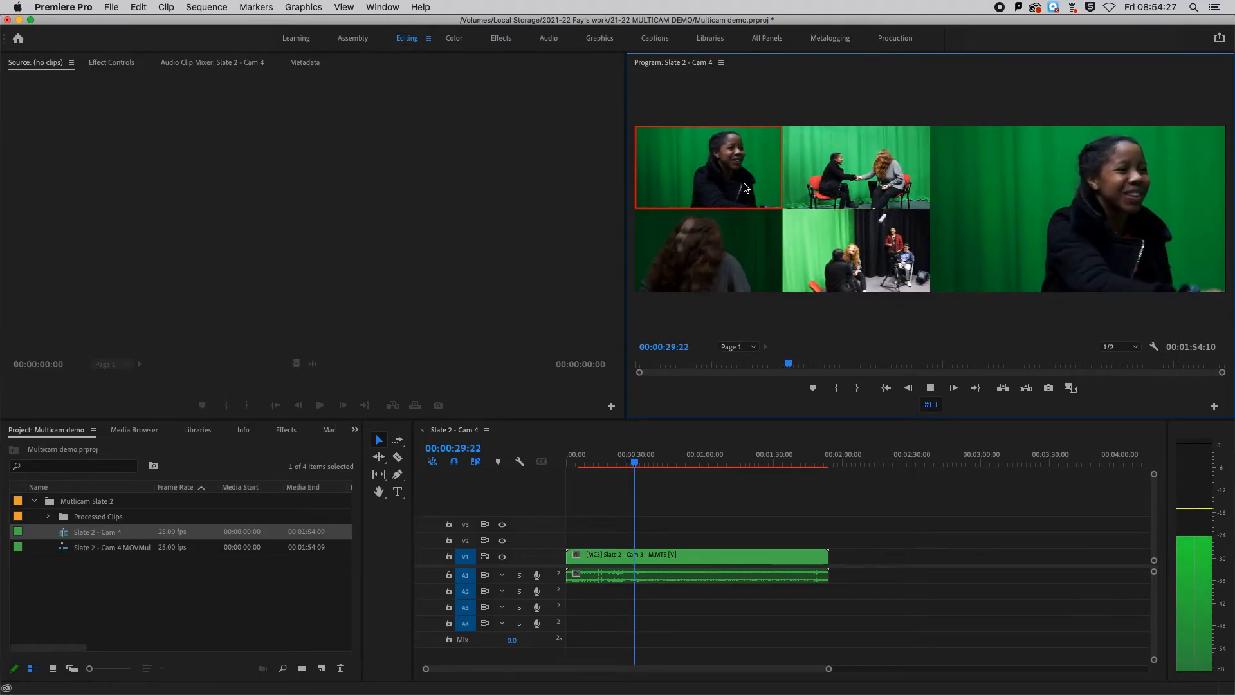
click(744, 256)
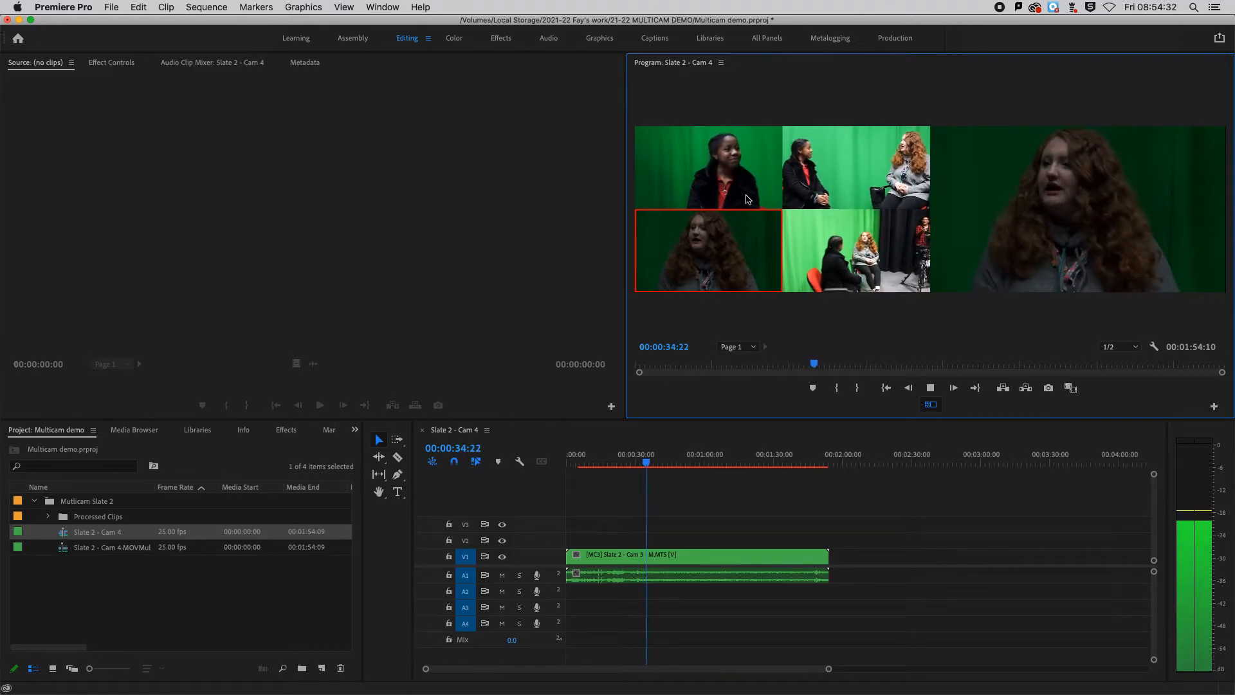
click(816, 193)
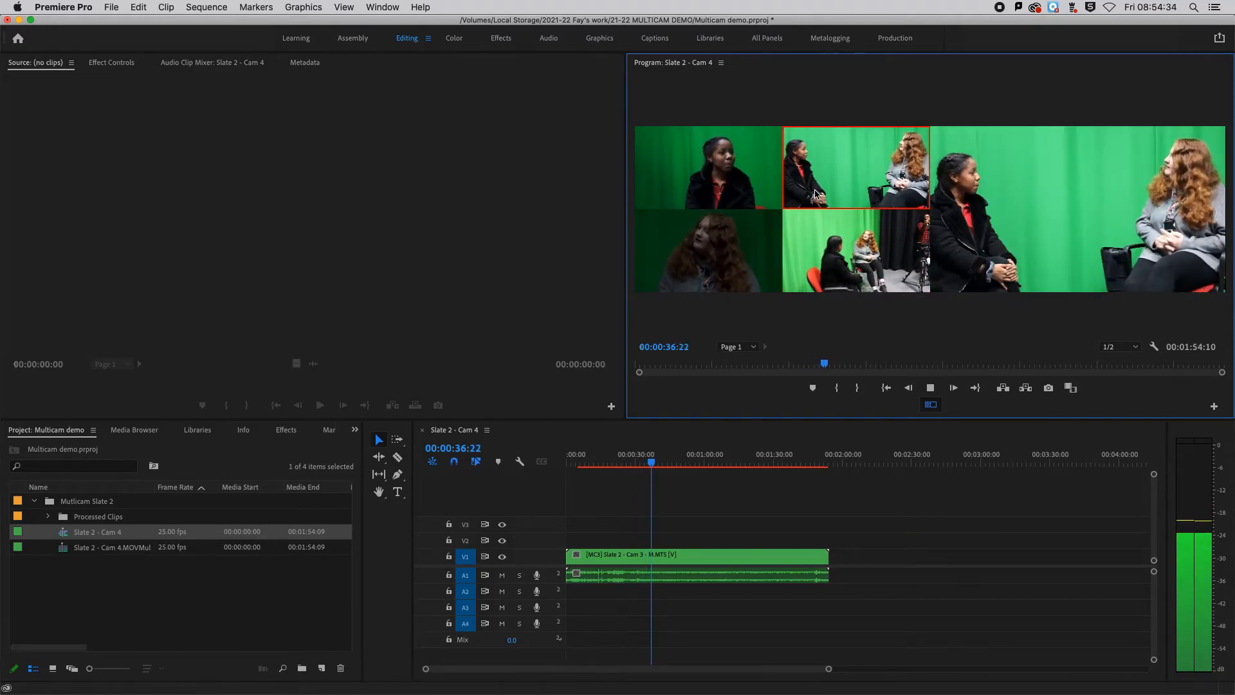
click(712, 263)
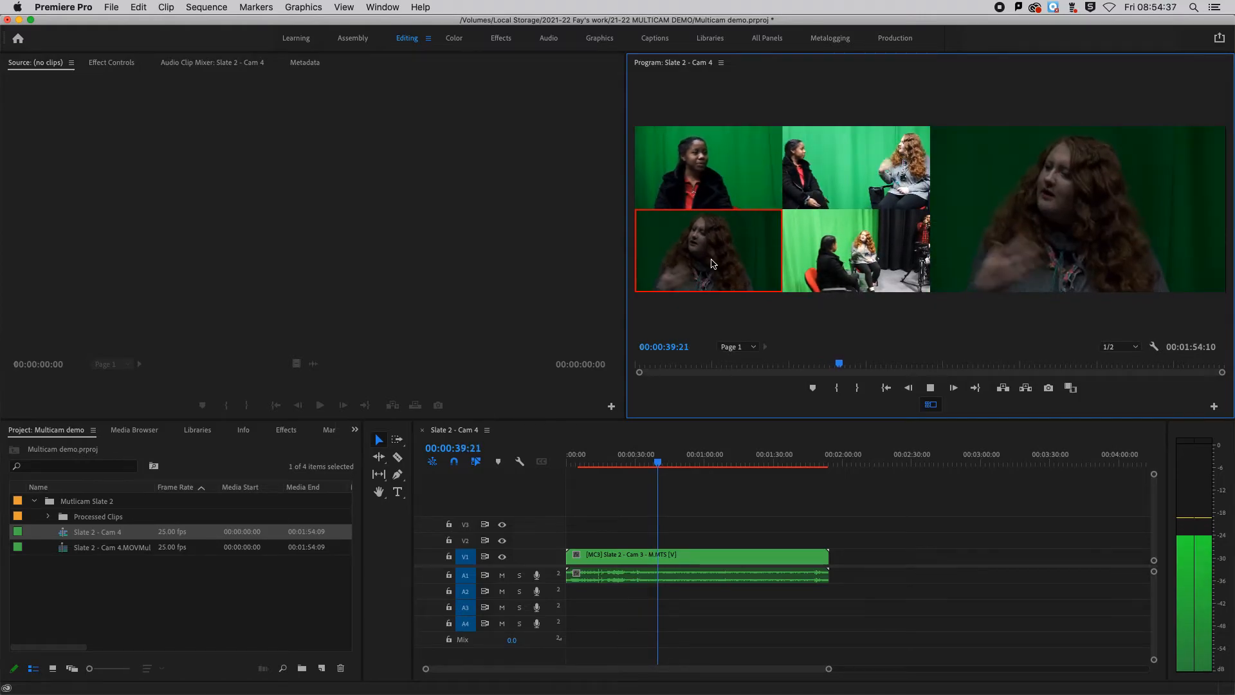
click(708, 189)
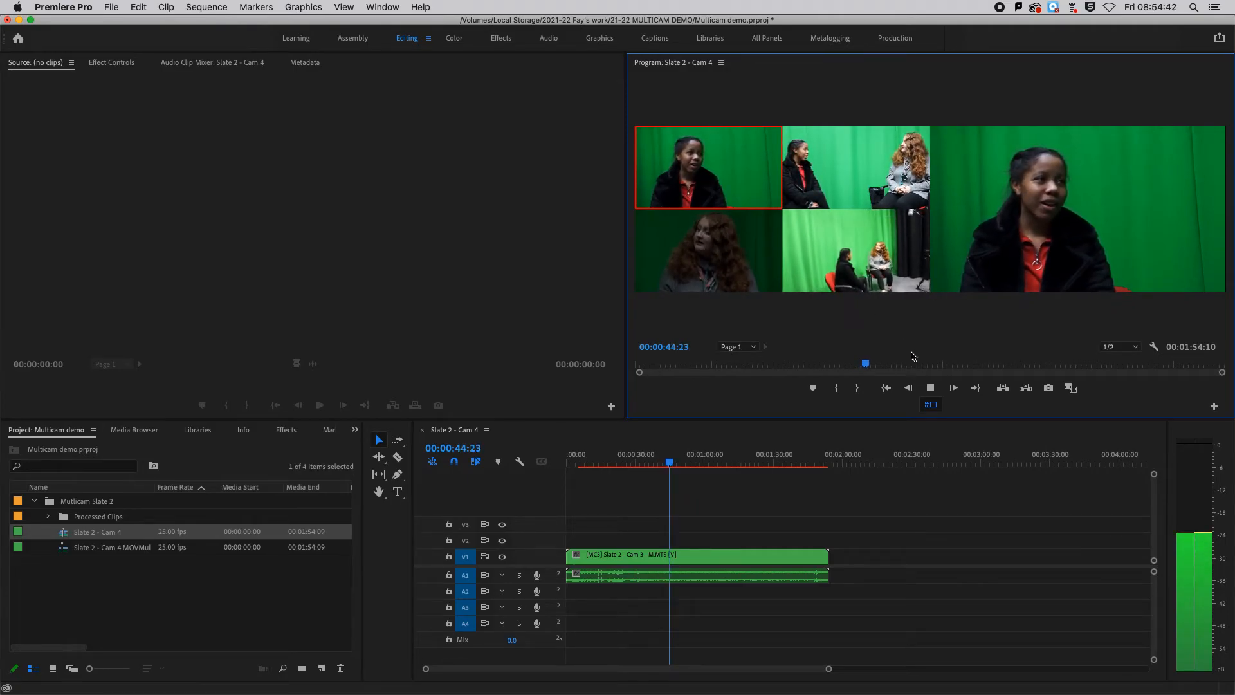
click(931, 388)
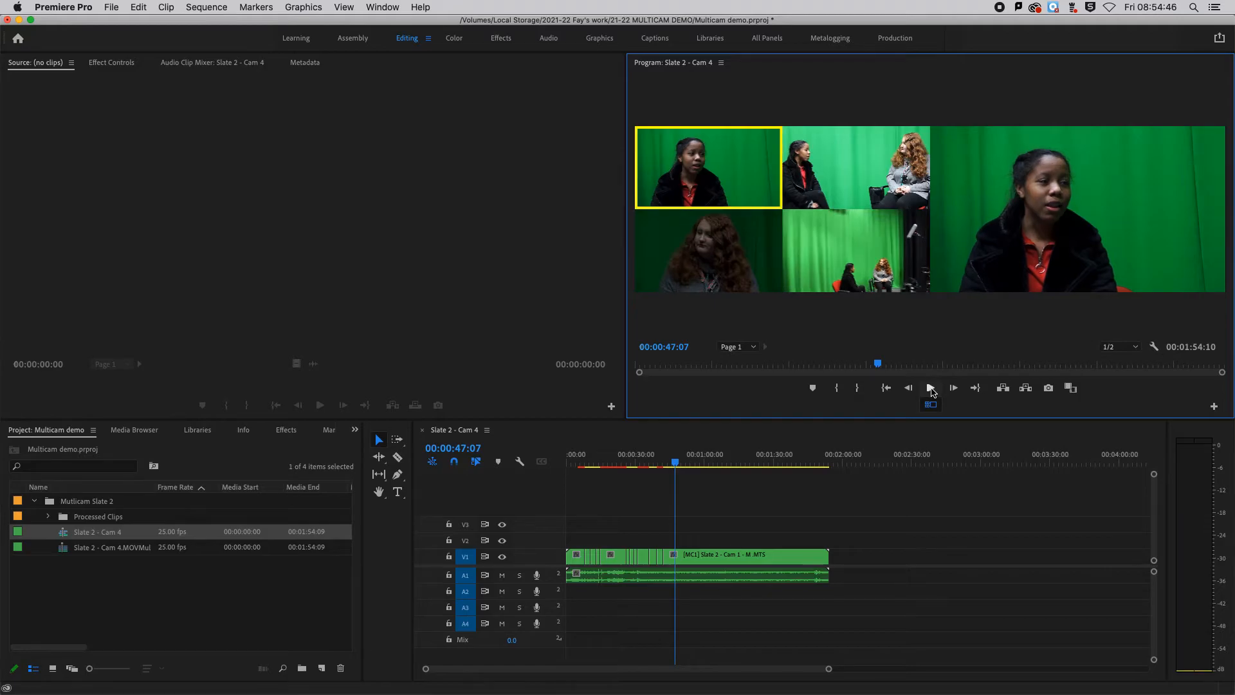
- Place the playhead at 00:00:04:05 near the sequence start and turn off the multi-camera view in the Program monitor
key(=)
click(602, 445)
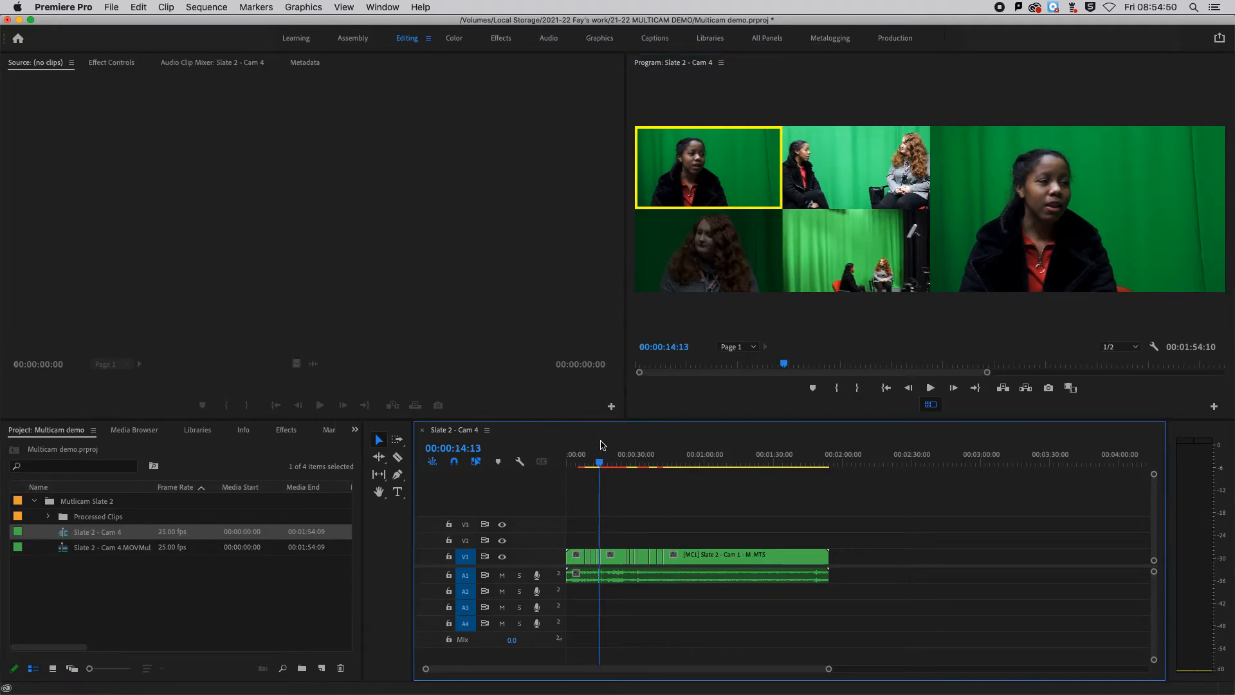
key(=)
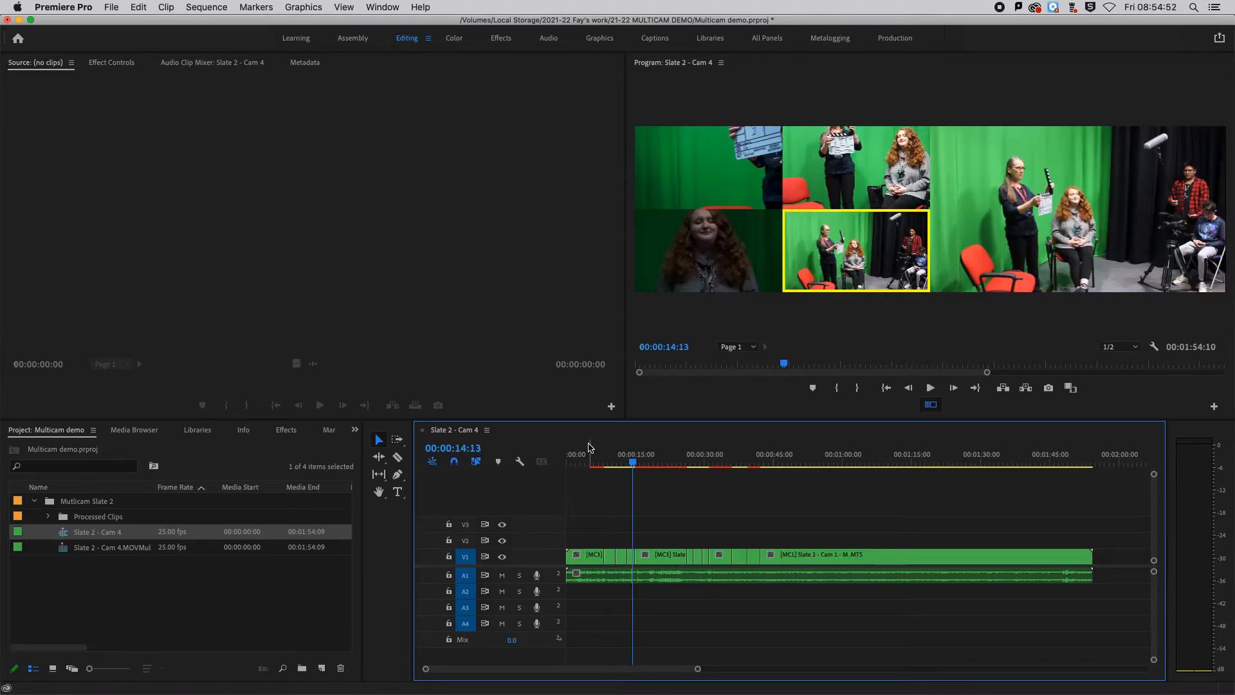
key(=)
click(606, 458)
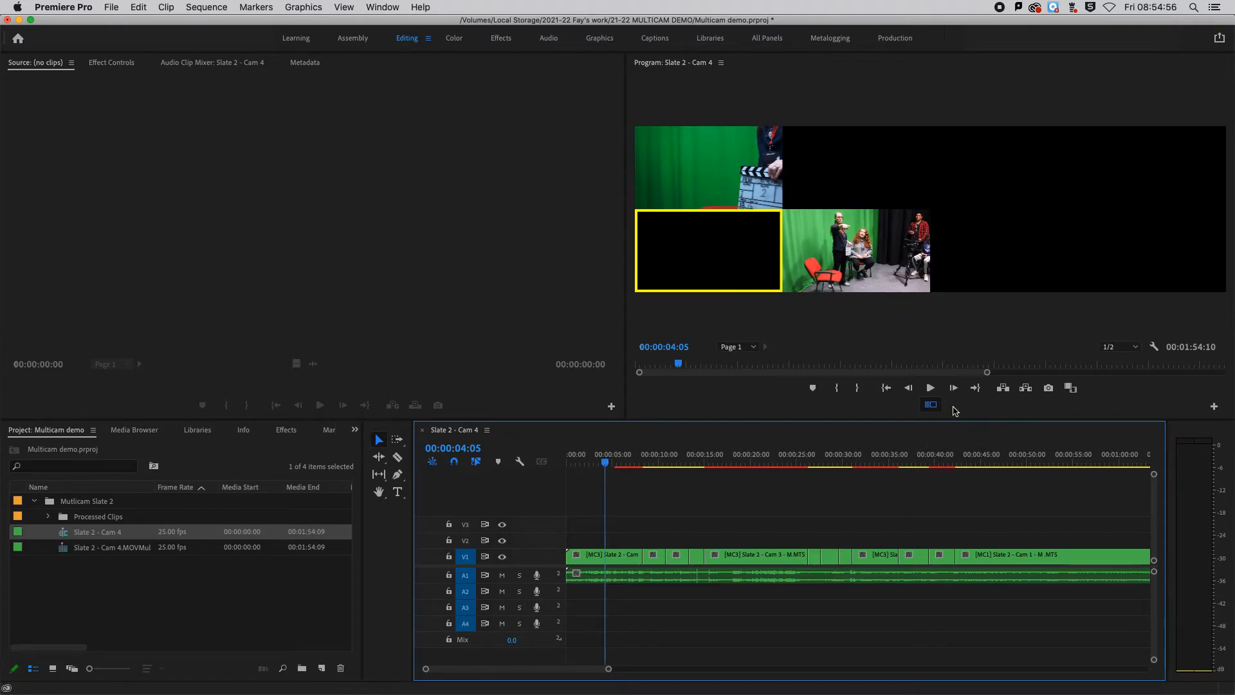
click(931, 406)
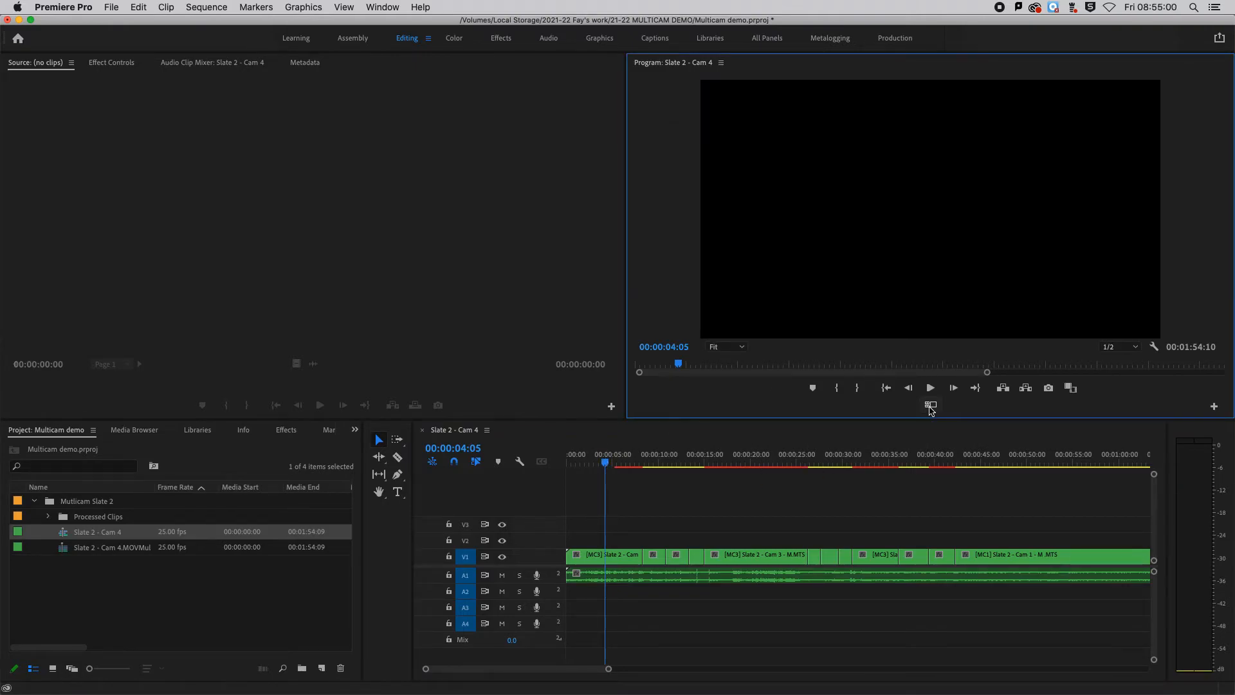
- Play back the switched edit from 00:00:14:01 to 00:00:44:22 to review the camera cuts
click(635, 460)
drag(622, 462, 709, 459)
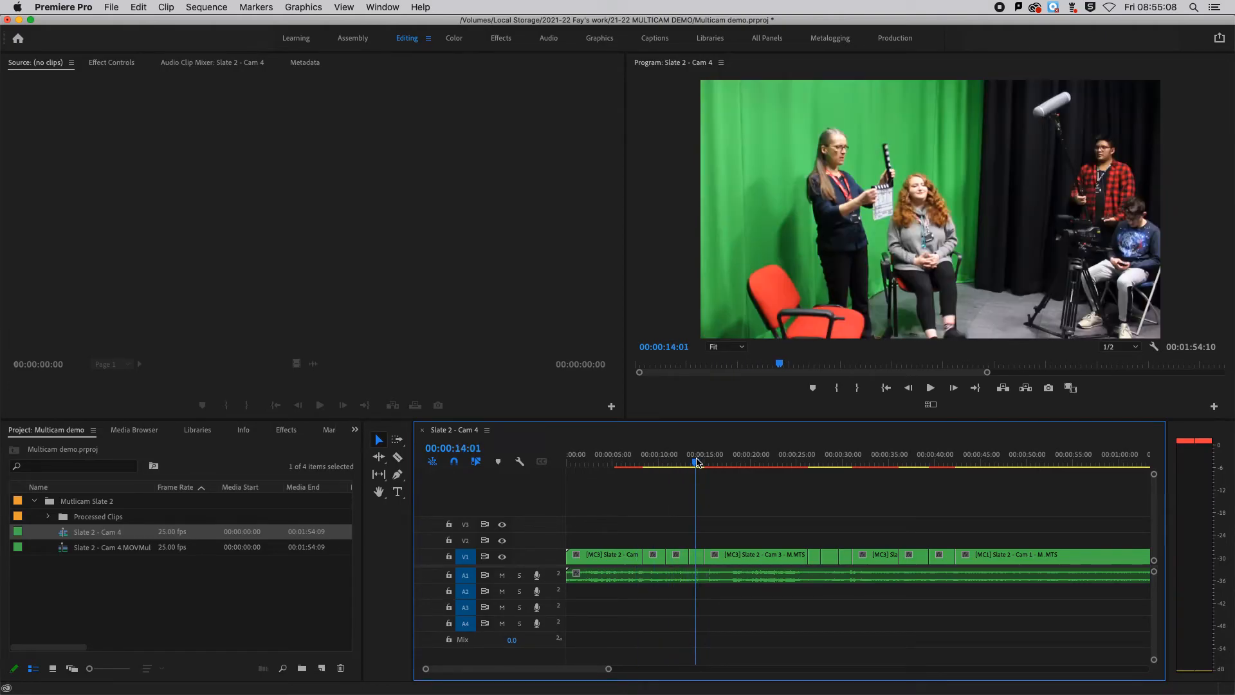
key(space)
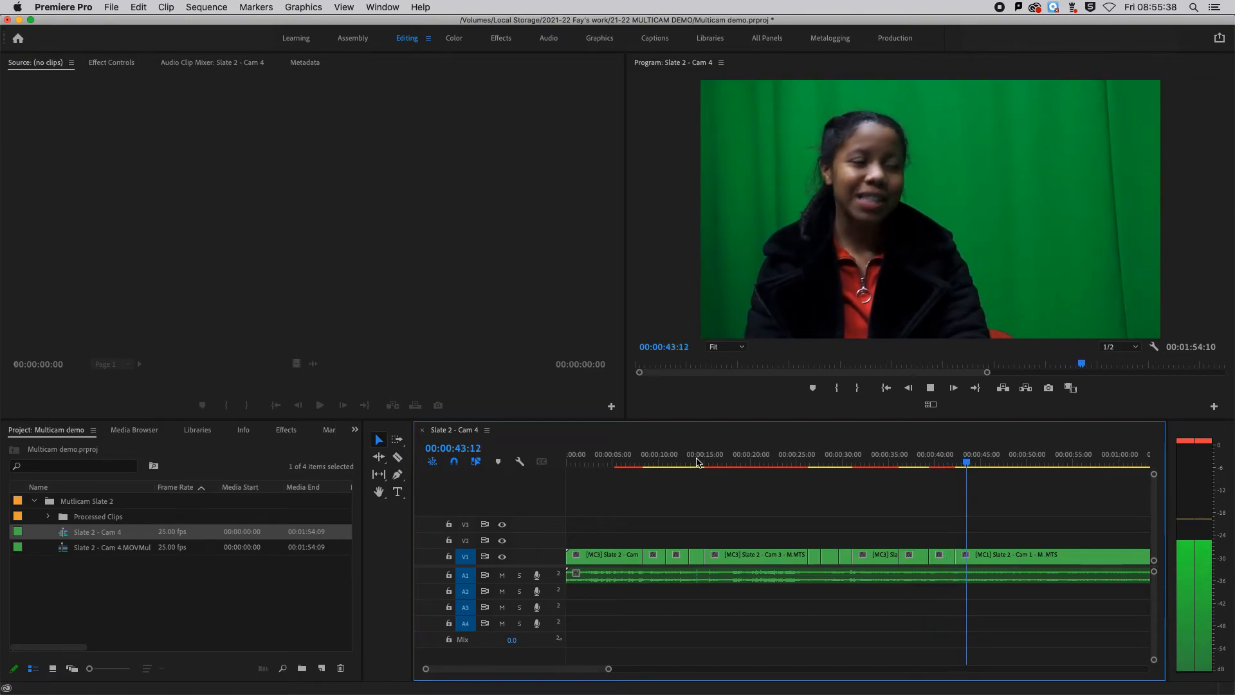
key(space)
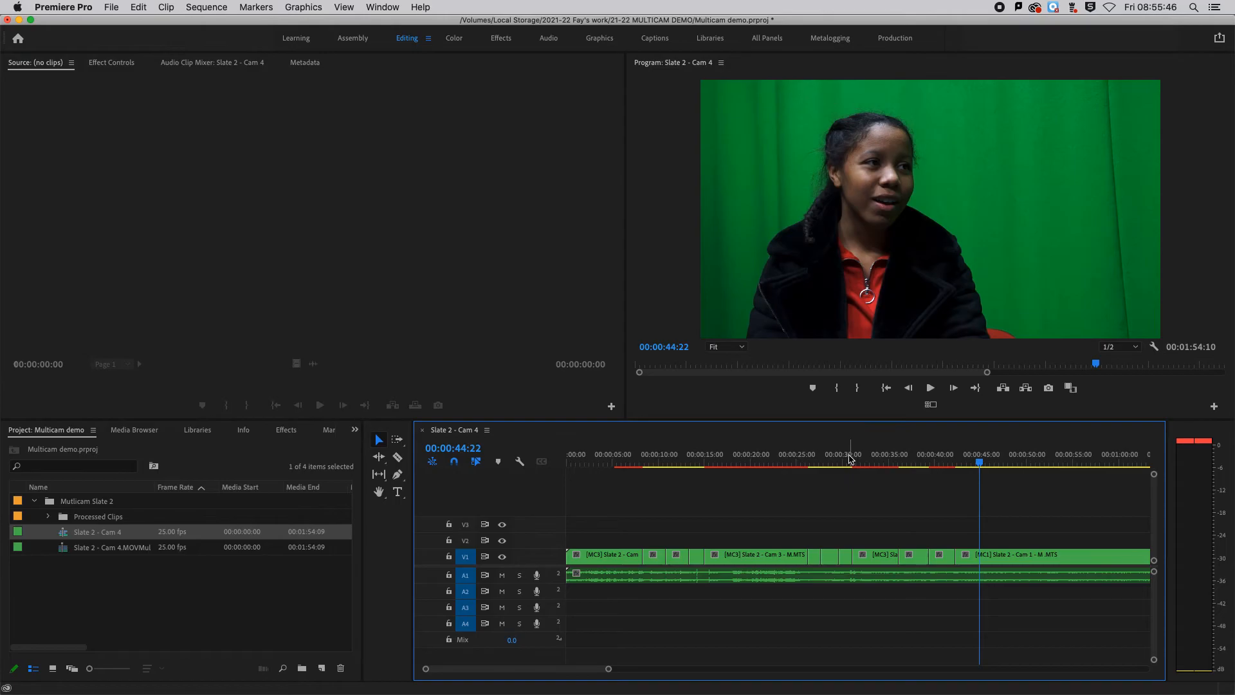
- Split the Cam 3 clip at 00:00:17:03 with the Razor tool
drag(705, 465, 725, 461)
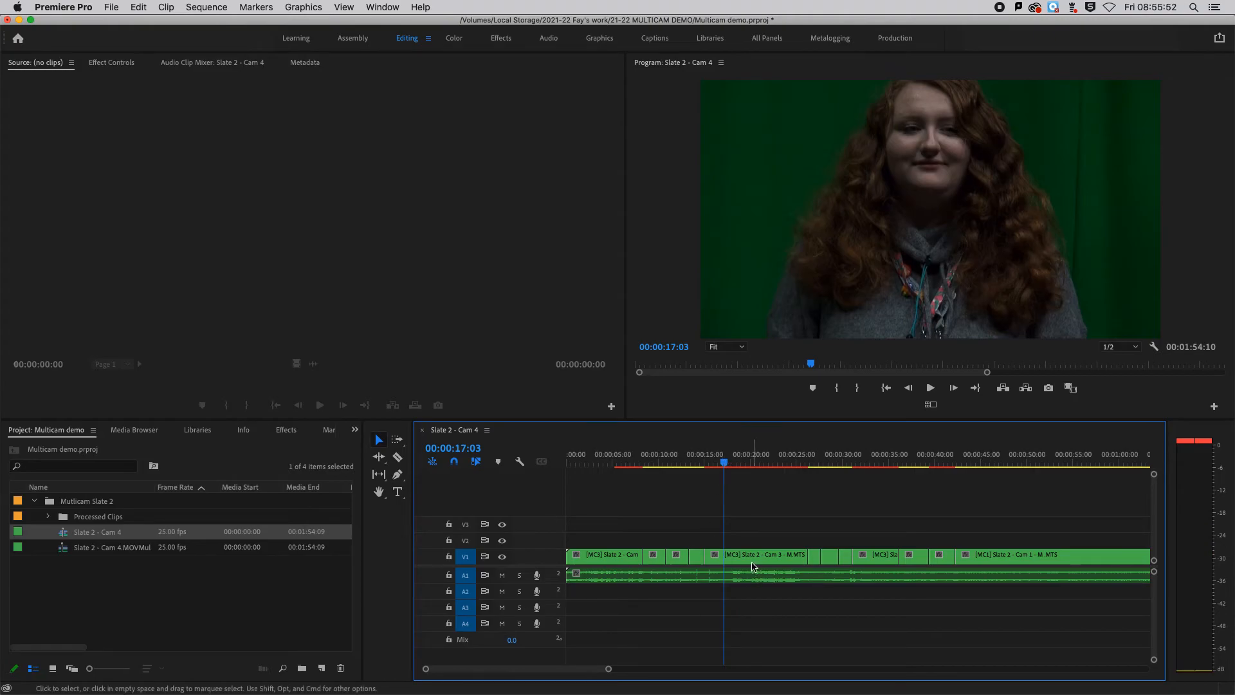
click(396, 457)
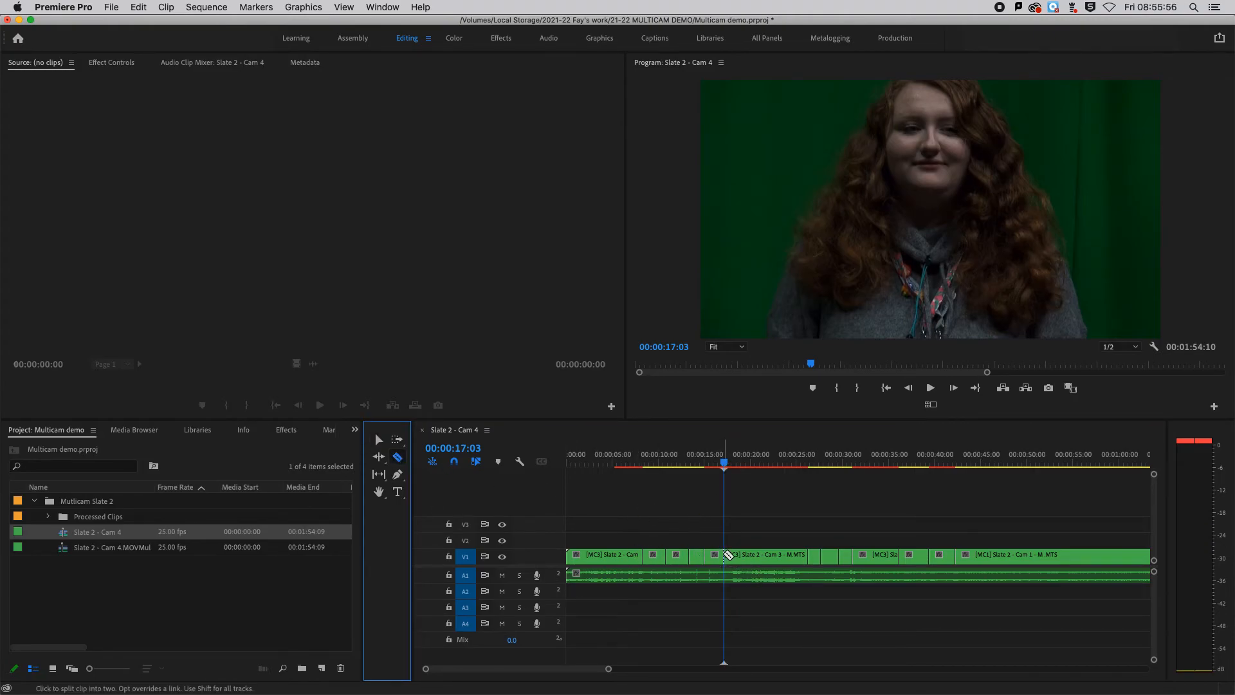
click(725, 557)
- Delete all clips before the 00:00:17:03 cut and close the gap so the remaining edit starts the sequence
click(380, 440)
drag(579, 523, 700, 610)
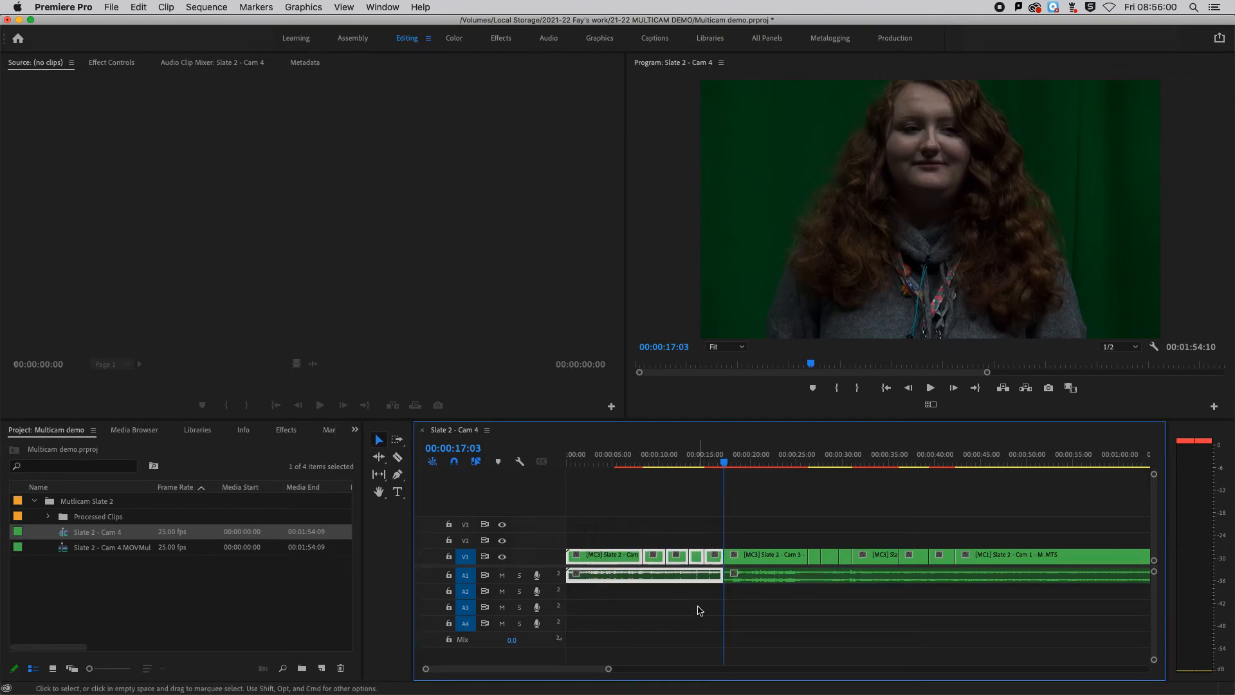
key(Delete)
click(652, 562)
key(Delete)
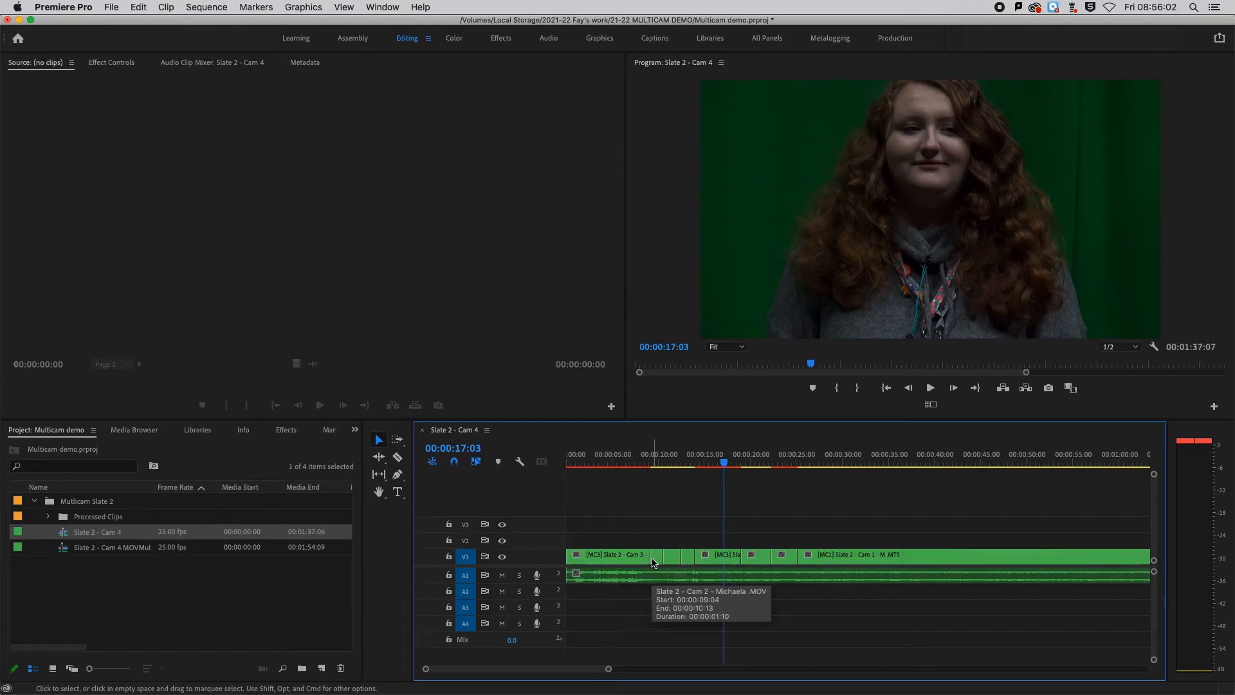
- Extend the end of the short Cam 2 clip by about 10 frames with the Ripple Edit tool, leaving the playhead at 00:00:10:24
drag(604, 458, 663, 464)
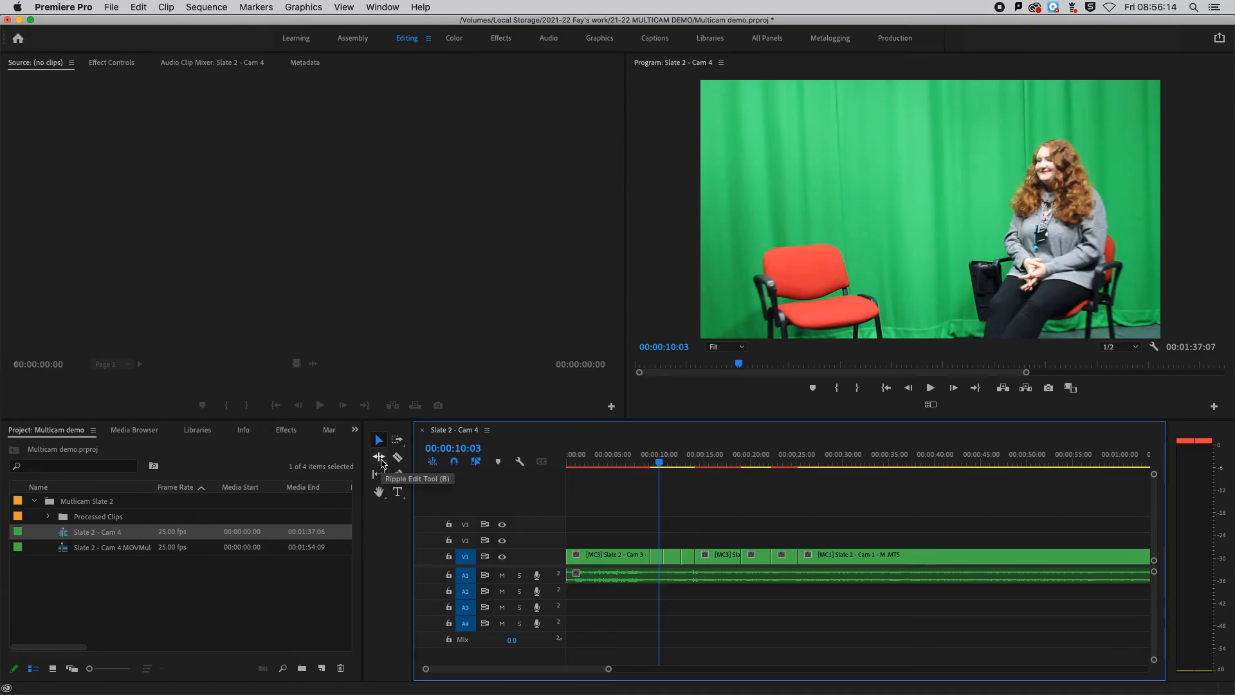
click(382, 463)
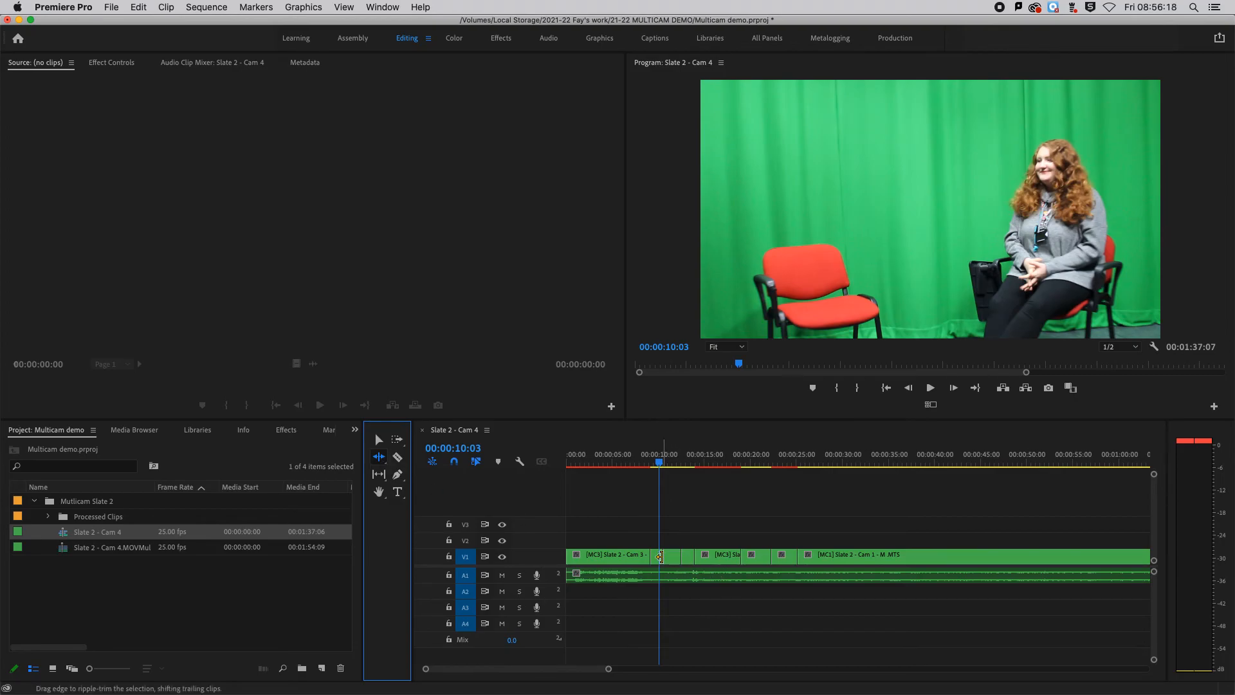
key(equal)
key(equal)
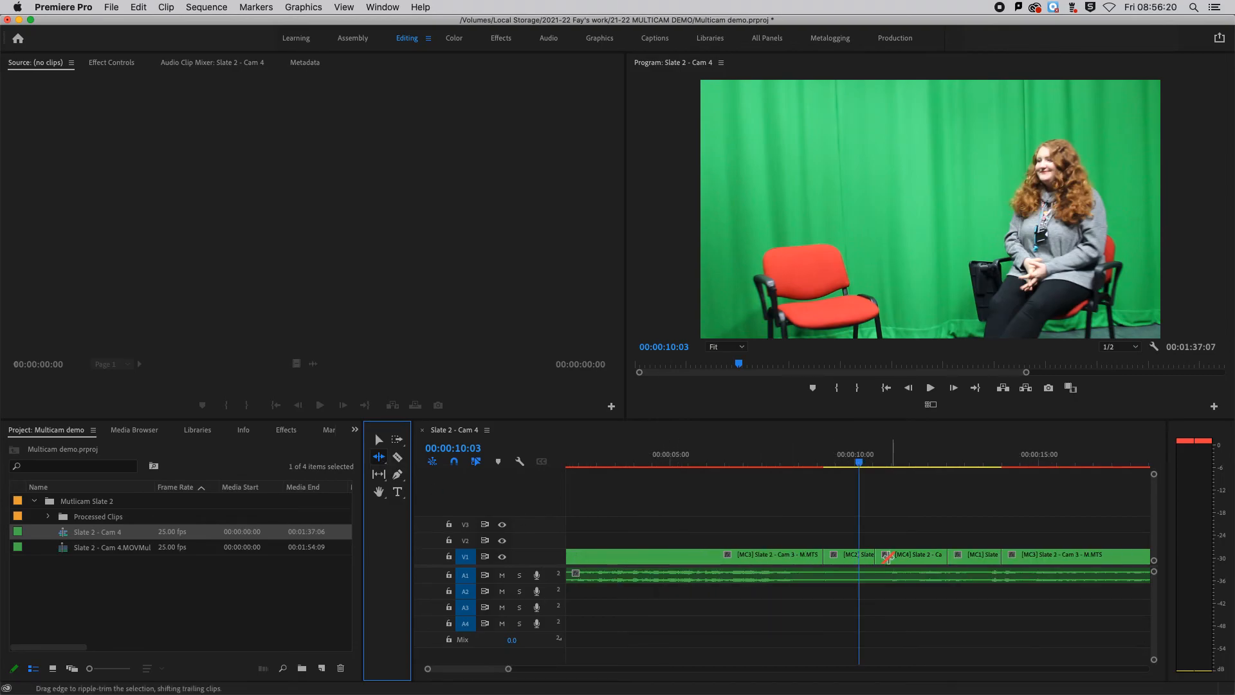
drag(874, 556, 889, 556)
mouse_move(883, 462)
mouse_down()
mouse_move(896, 462)
mouse_move(808, 462)
mouse_move(892, 462)
mouse_up()
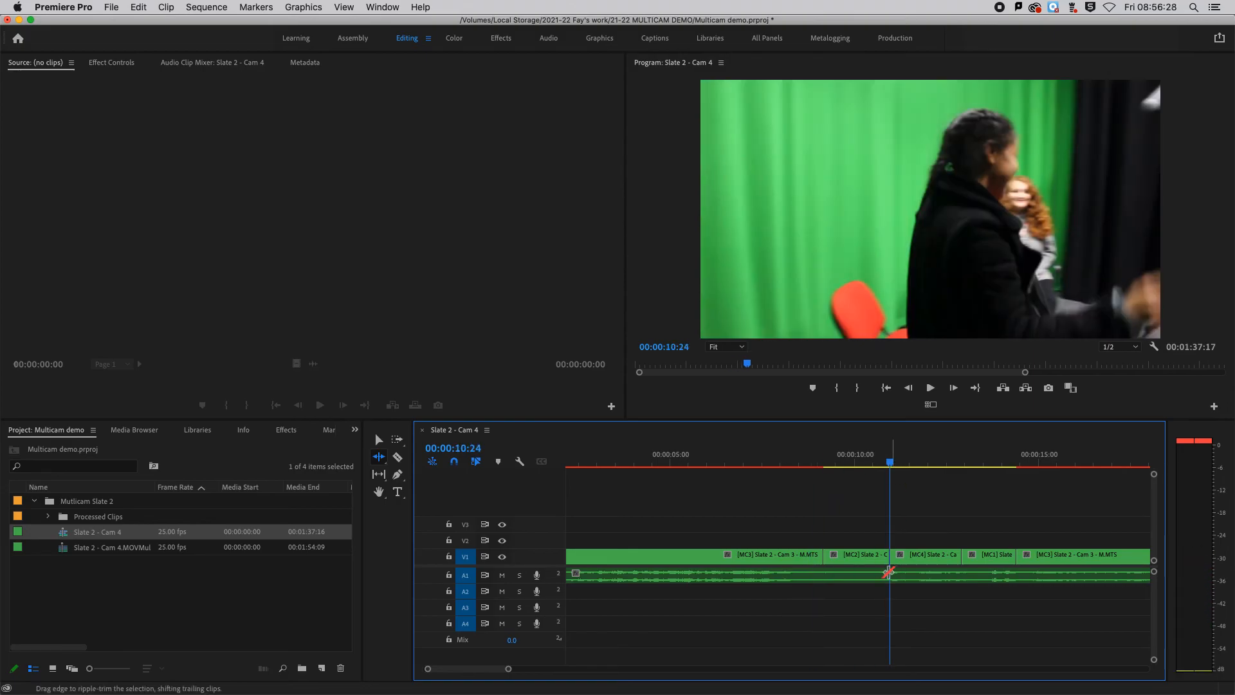
key(minus)
key(minus)
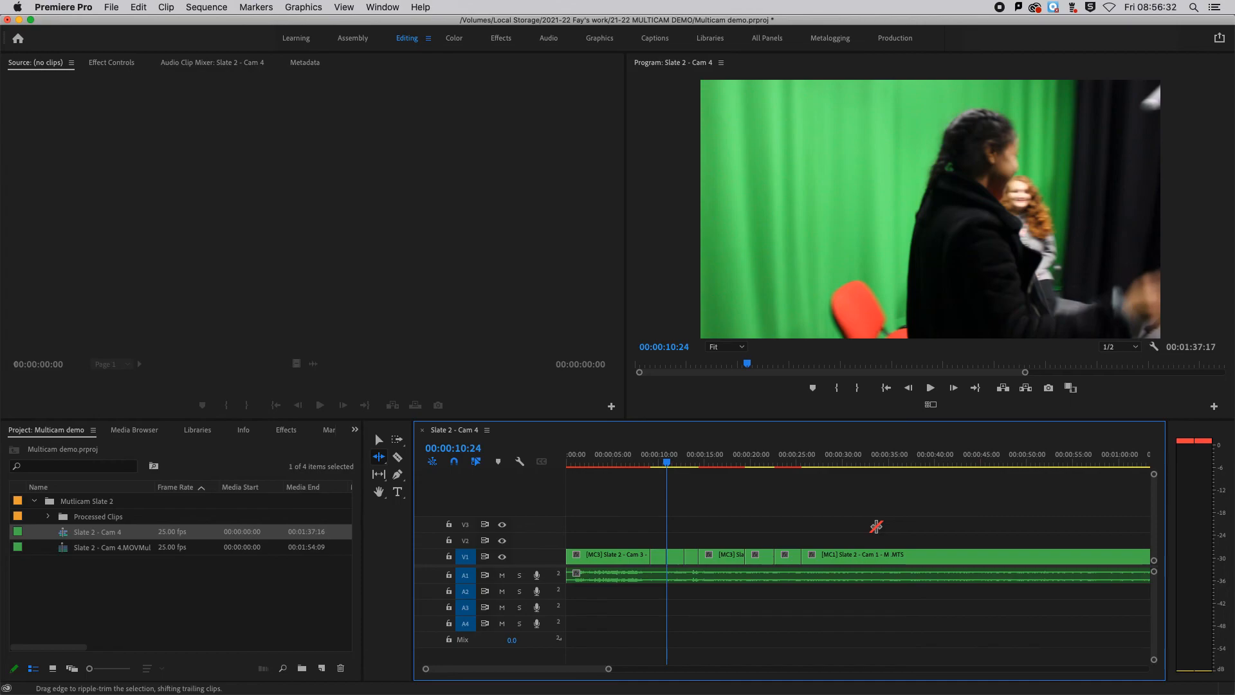